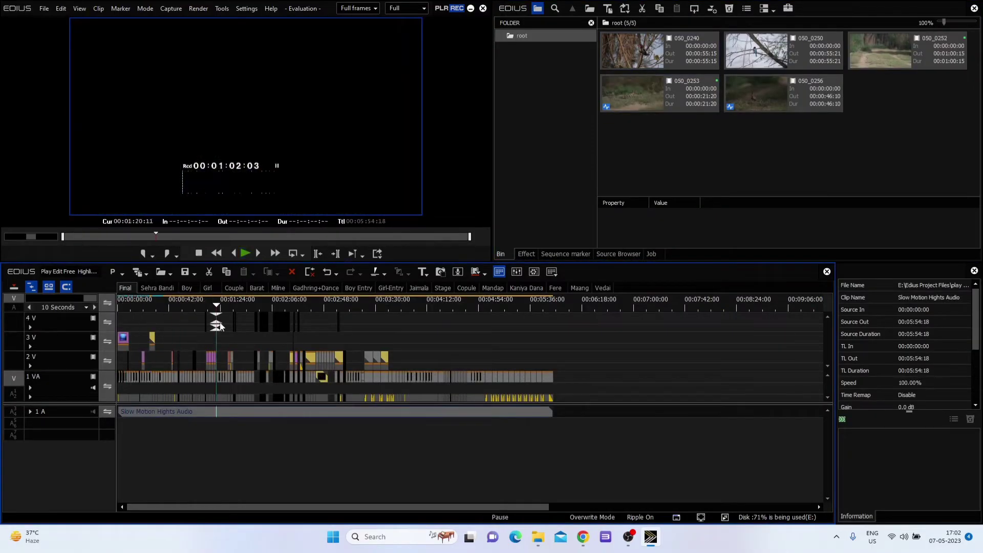
- Scrub the Final sequence, switch to the Boy sequence and select the video clips in the bin
drag(220, 326, 194, 307)
click(187, 288)
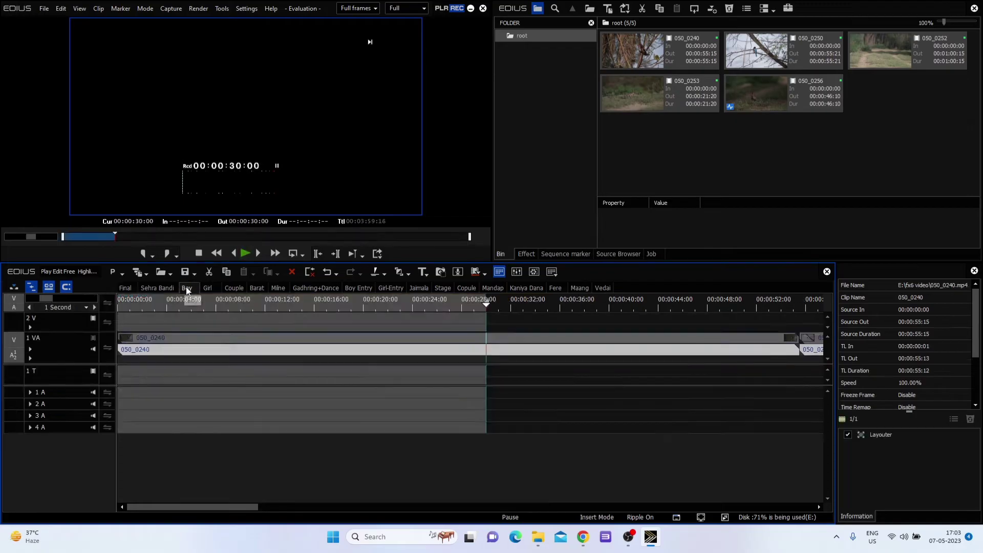
click(298, 305)
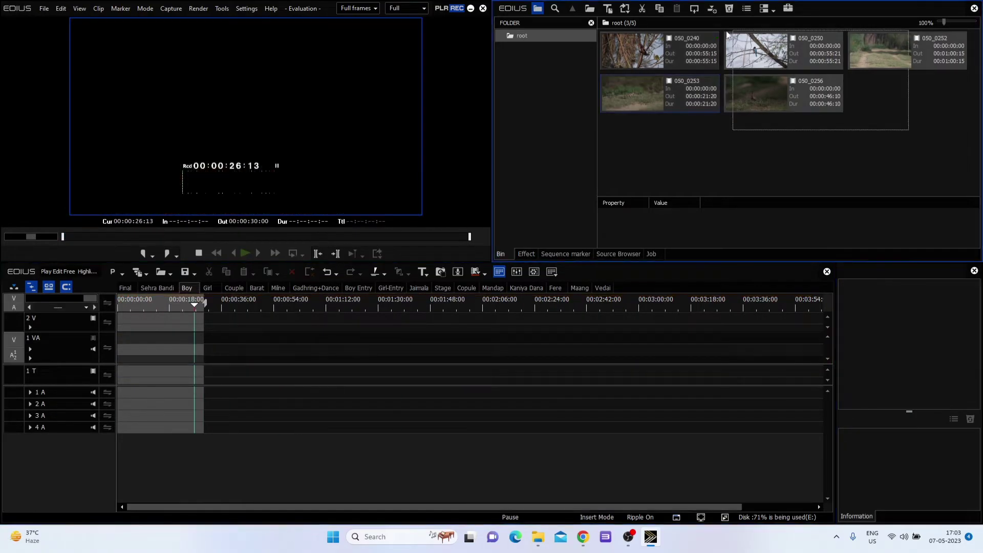
drag(632, 51, 592, 200)
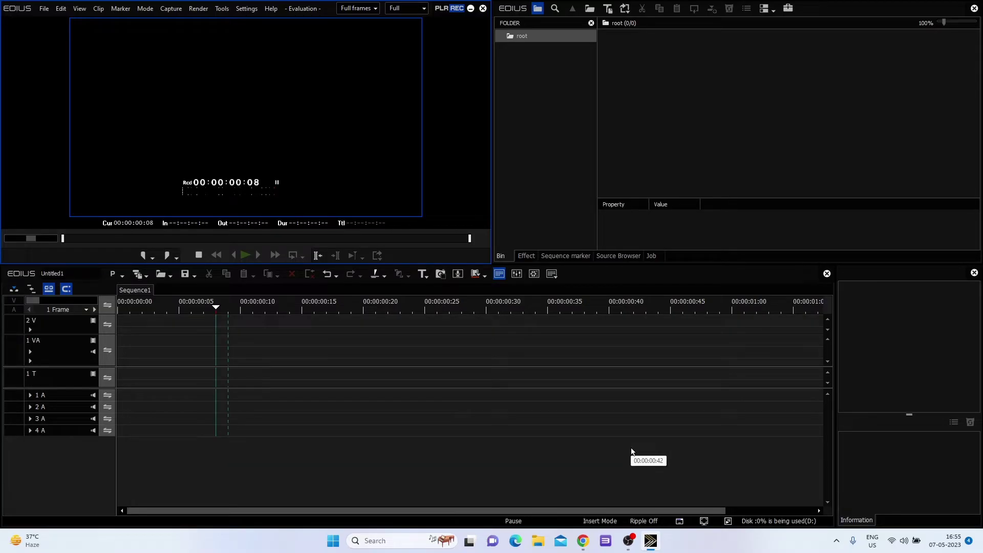
drag(214, 310, 233, 333)
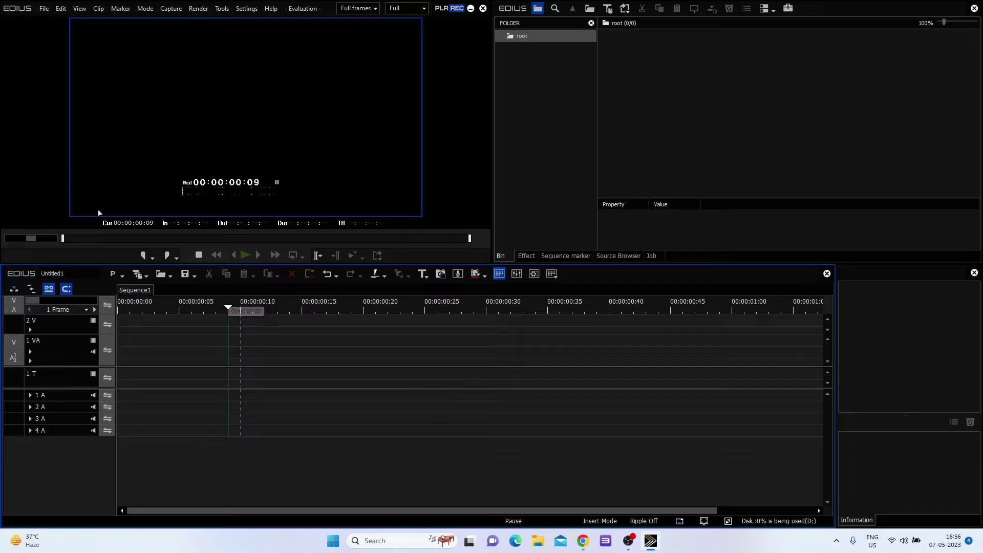
click(45, 9)
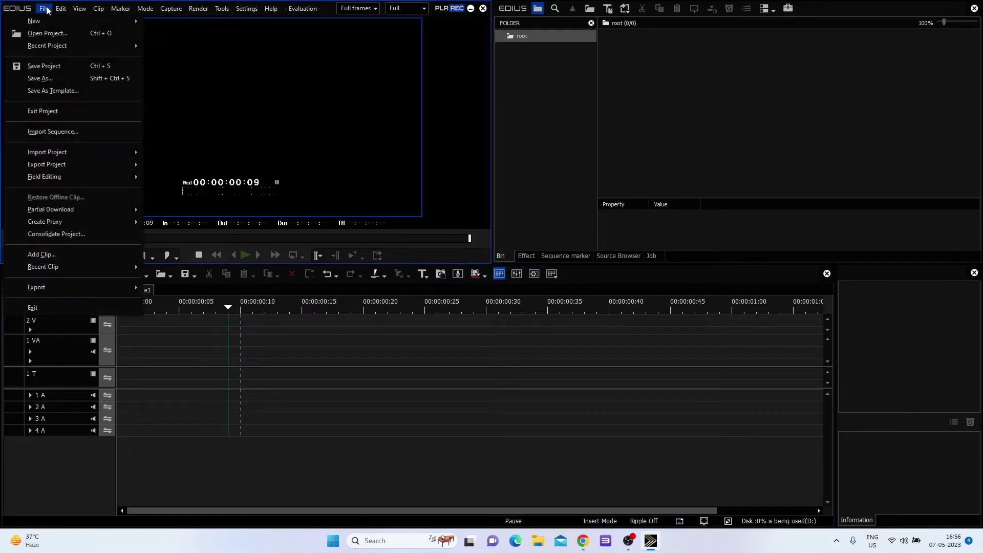
click(338, 150)
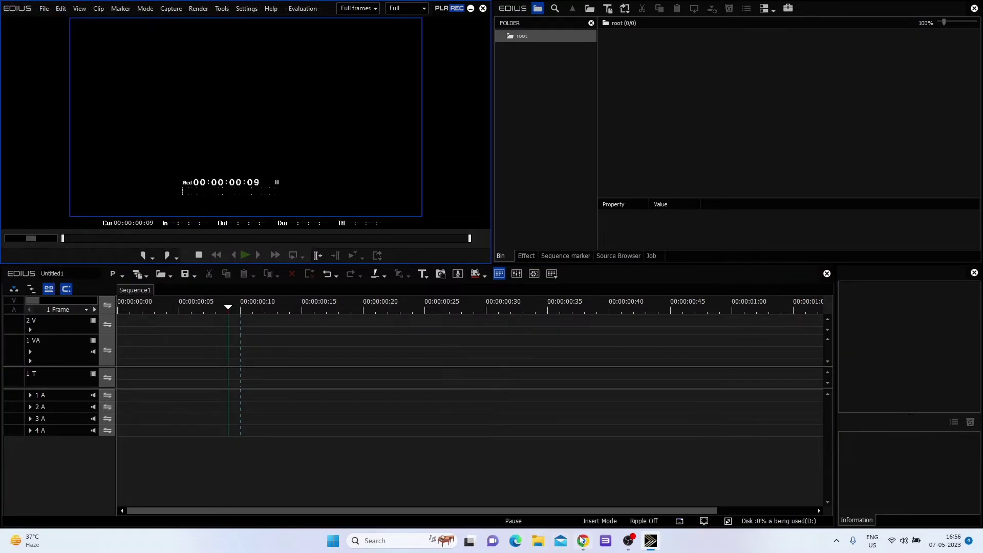
- Switch to File Explorer and open the Edius Project Files folder on the Jh Edit (E:) drive
click(538, 542)
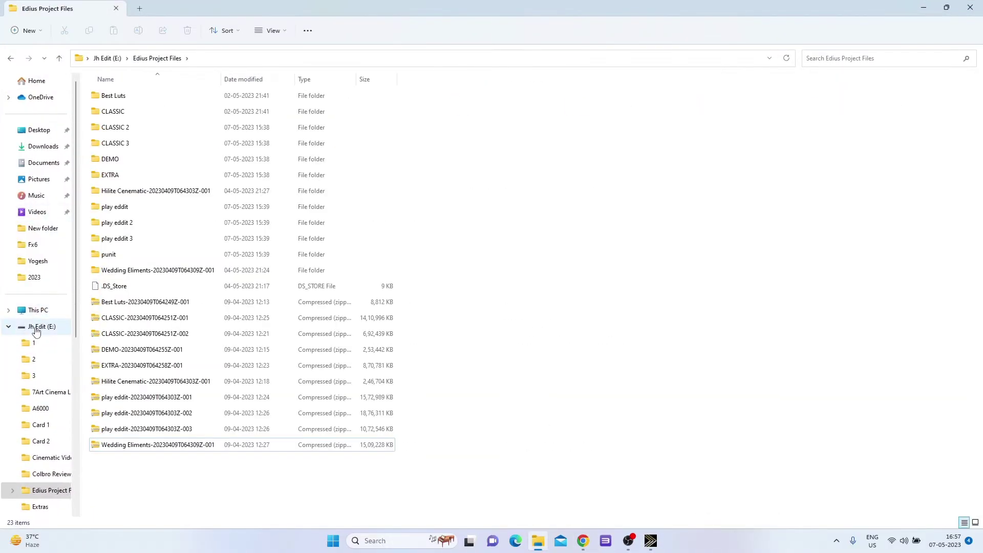
click(36, 330)
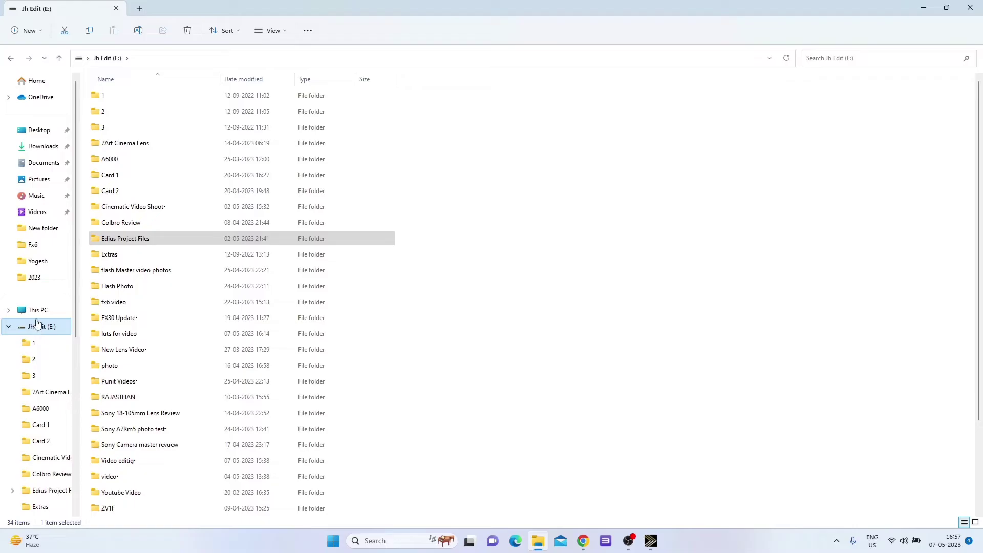
click(37, 316)
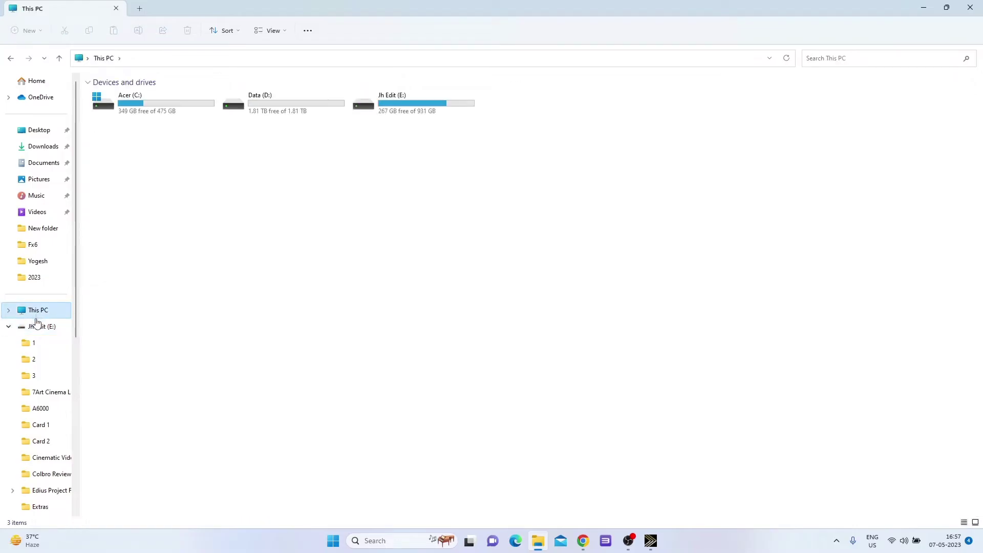
click(40, 329)
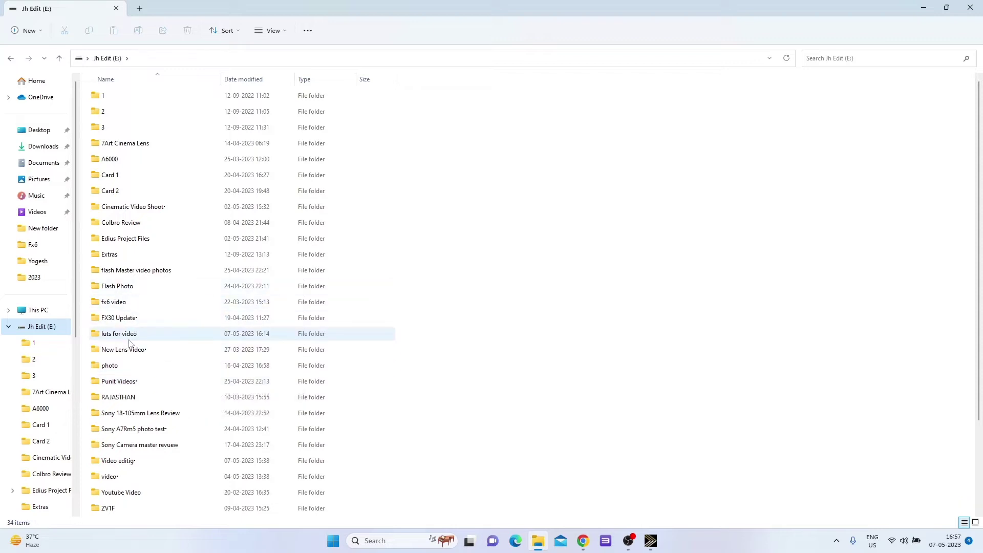
double_click(136, 239)
click(135, 239)
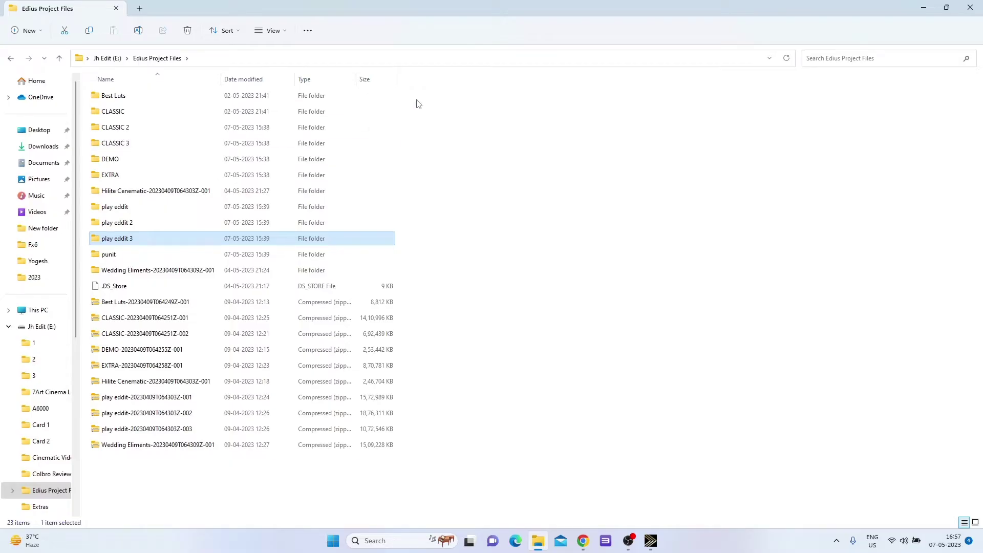
- Examine the project folders such as Best Luts, CLASSIC and CLASSIC 2, and switch back to EDIUS
drag(417, 100, 421, 186)
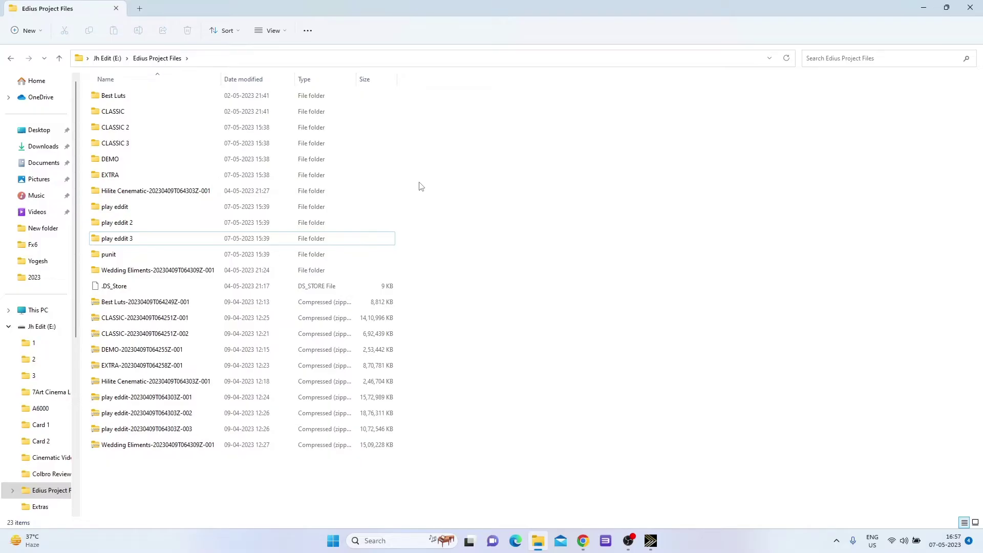
click(128, 98)
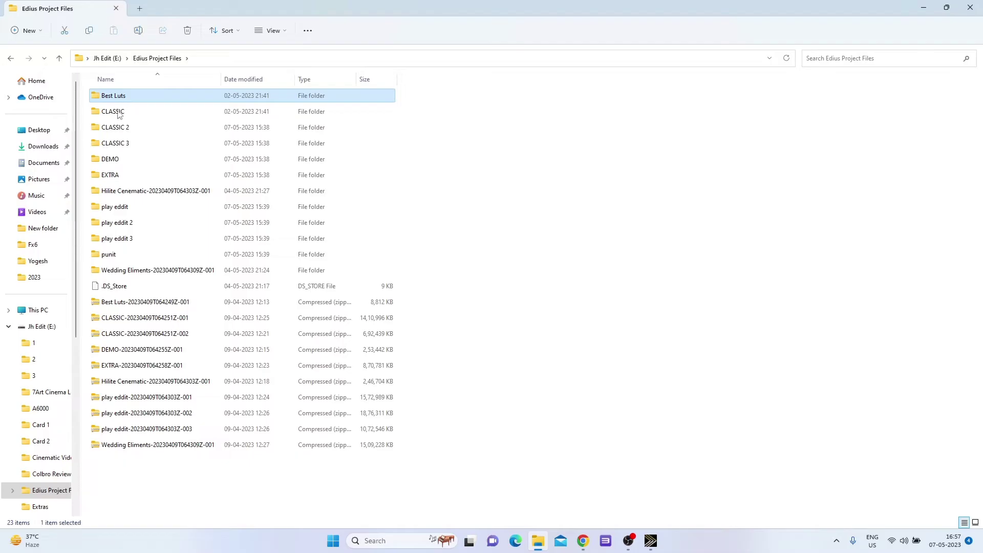
click(116, 116)
click(117, 125)
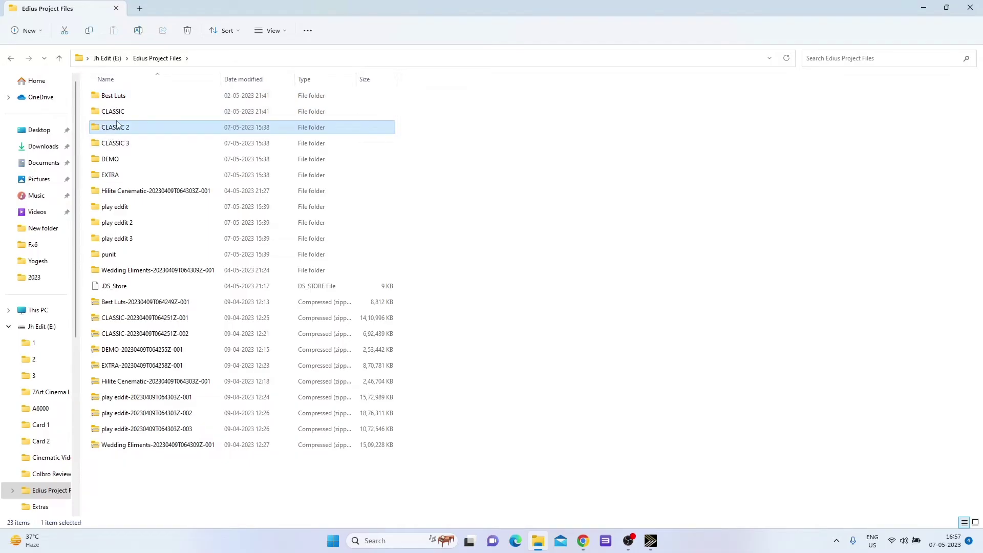
click(124, 112)
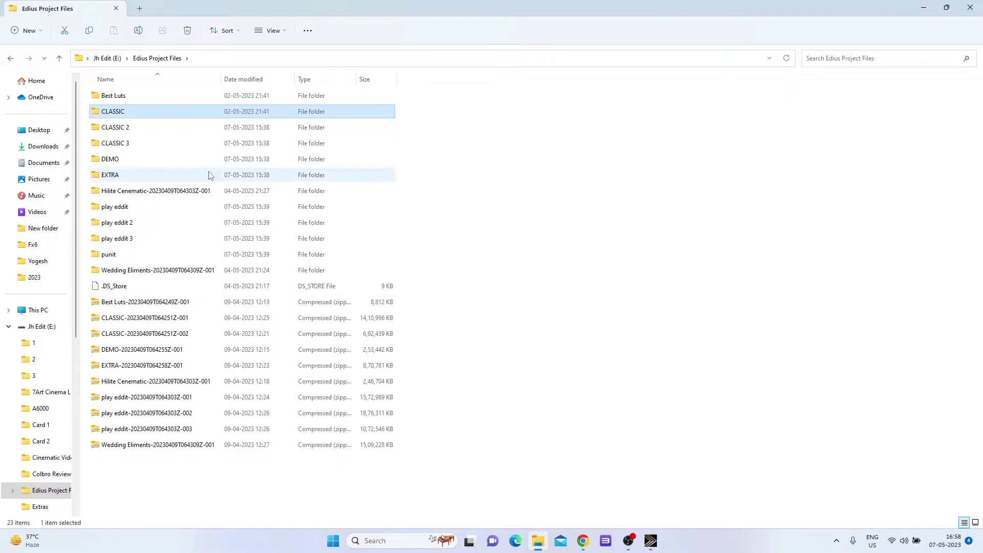
click(651, 543)
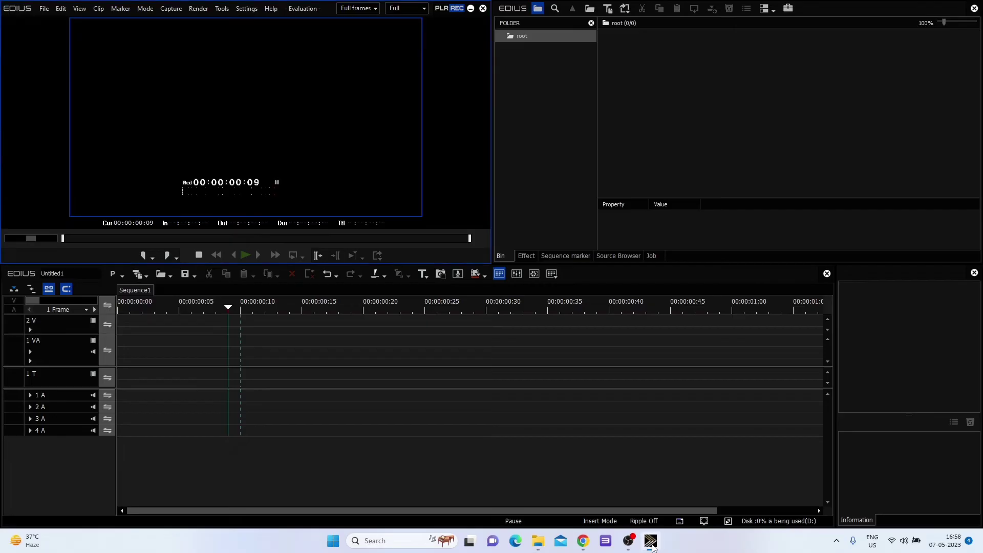
click(44, 9)
click(41, 35)
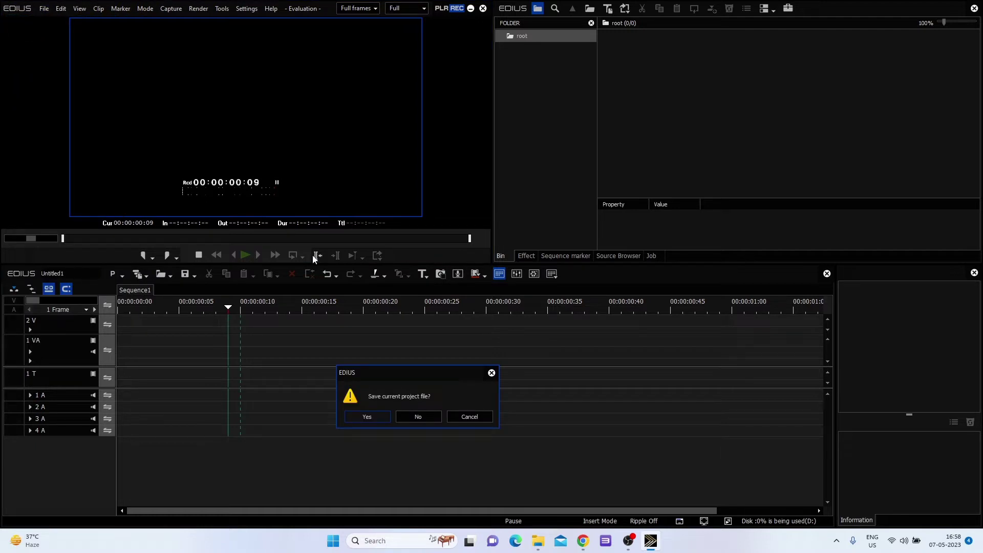
click(469, 417)
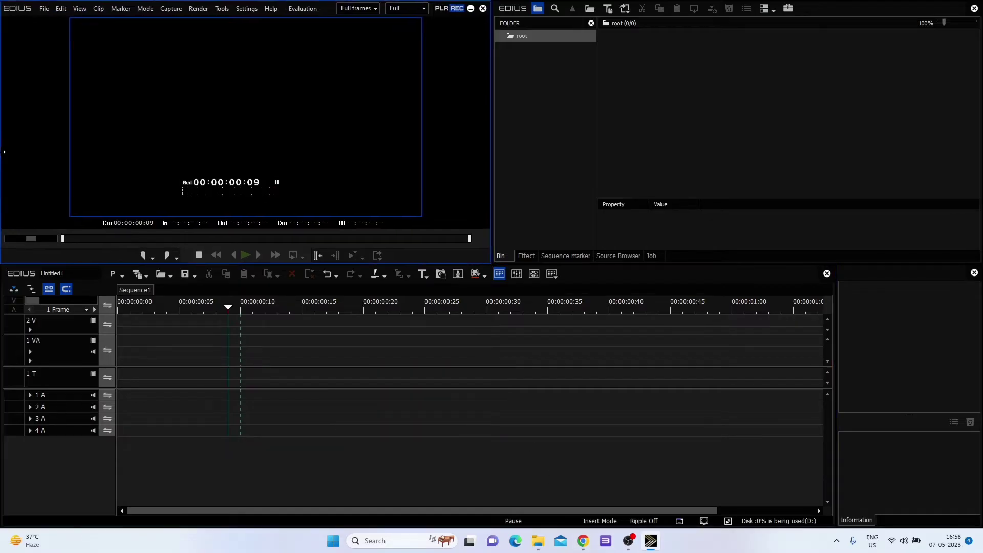
- Without saving the current project, open Play Edit Free Highlight Slow Motion from Edius Project Files > play eddit > Slow Motion Hilight on drive E
click(43, 11)
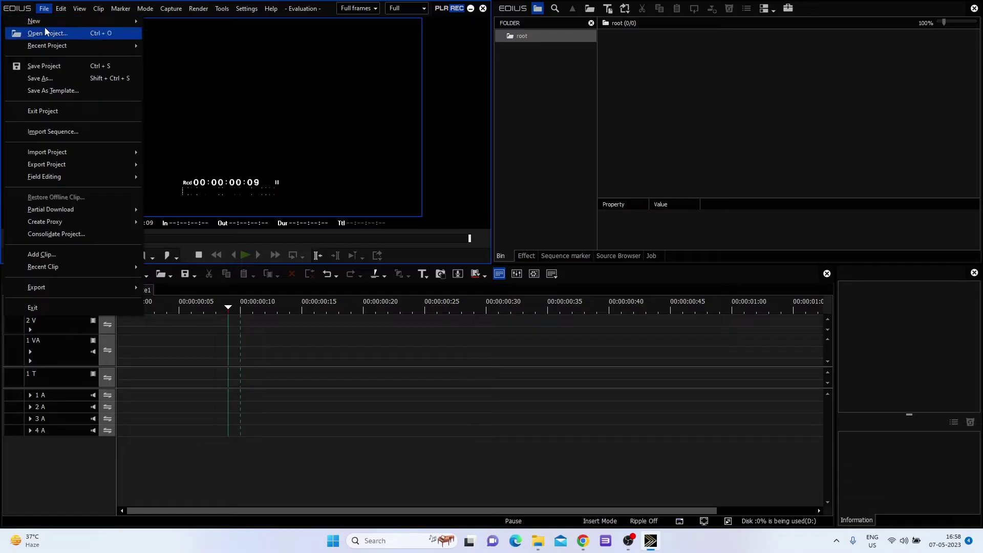
click(46, 34)
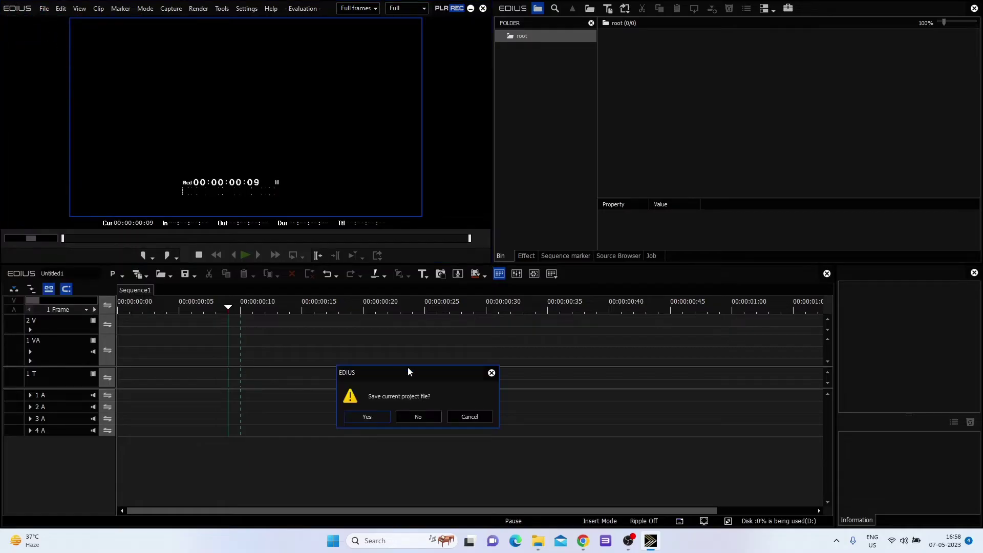
click(404, 417)
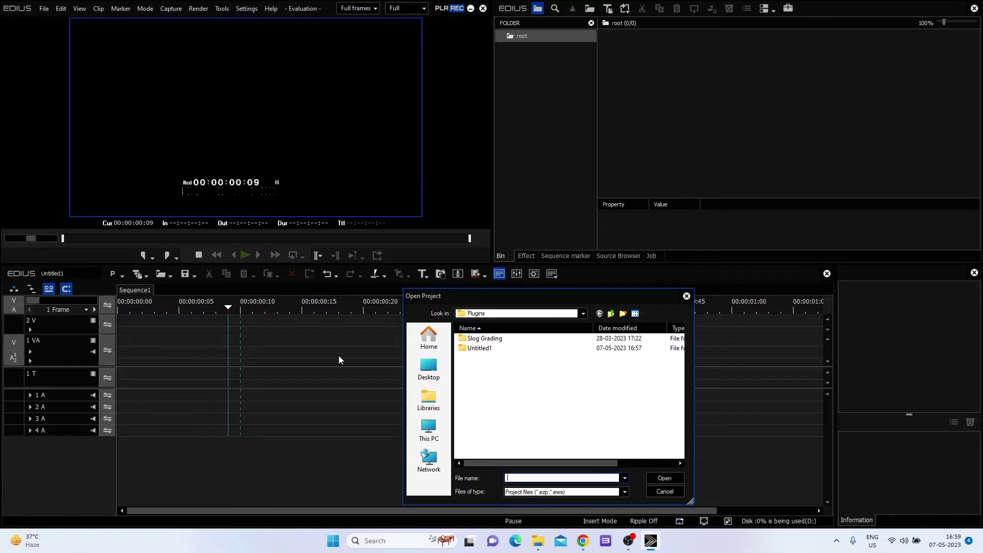
click(438, 433)
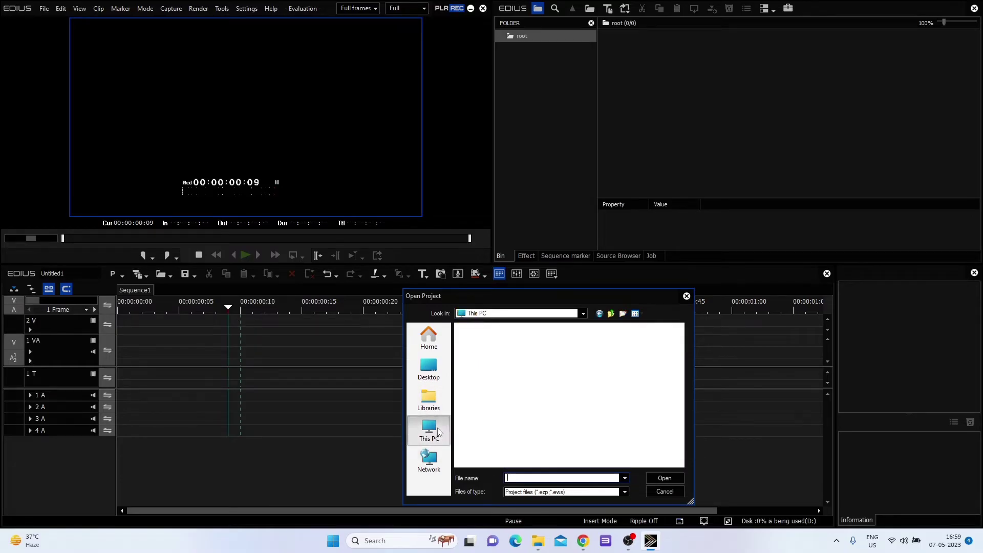
double_click(497, 409)
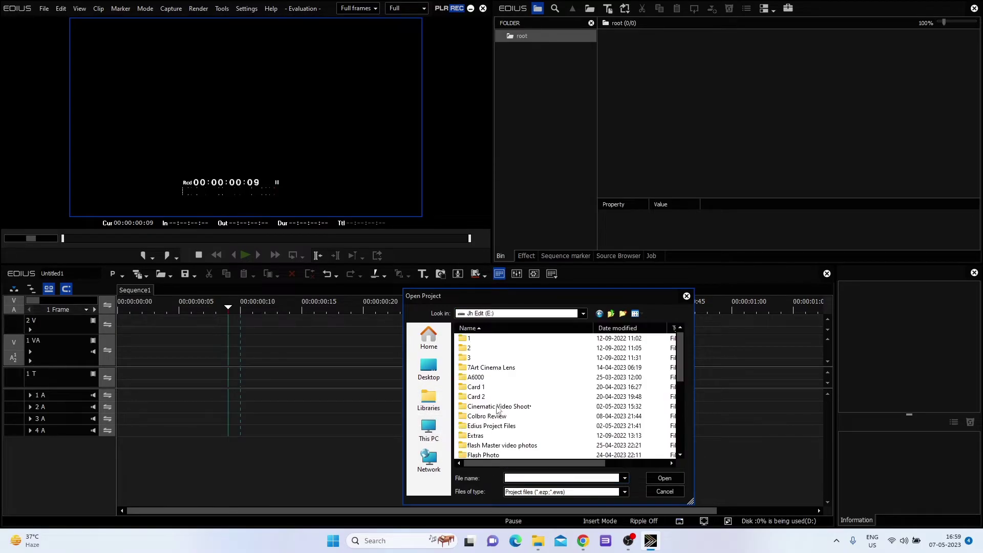
double_click(480, 430)
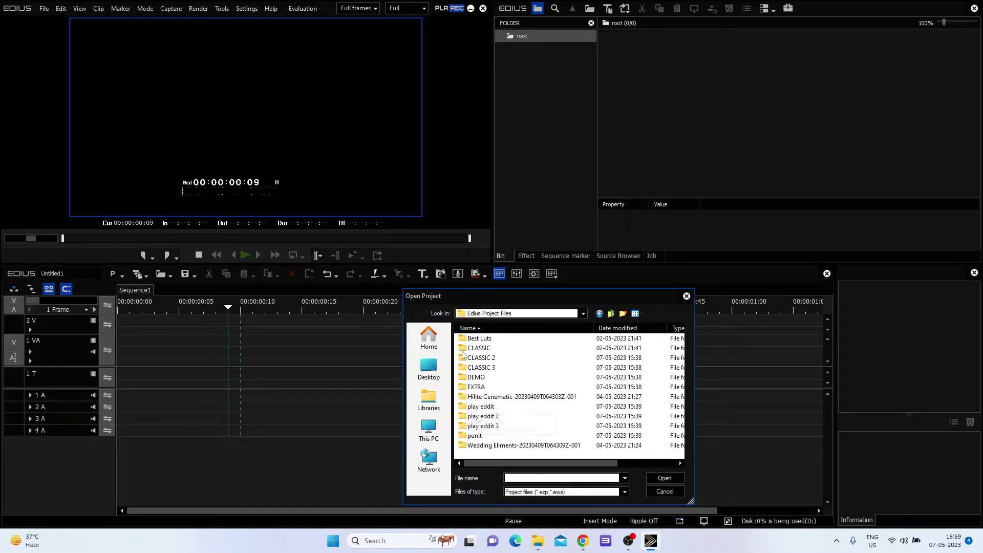
double_click(487, 407)
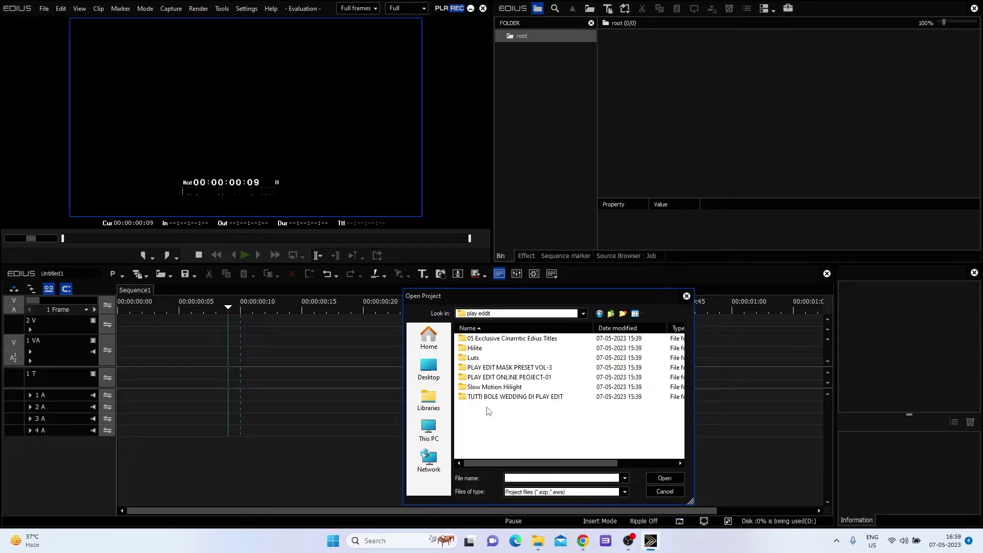
double_click(508, 388)
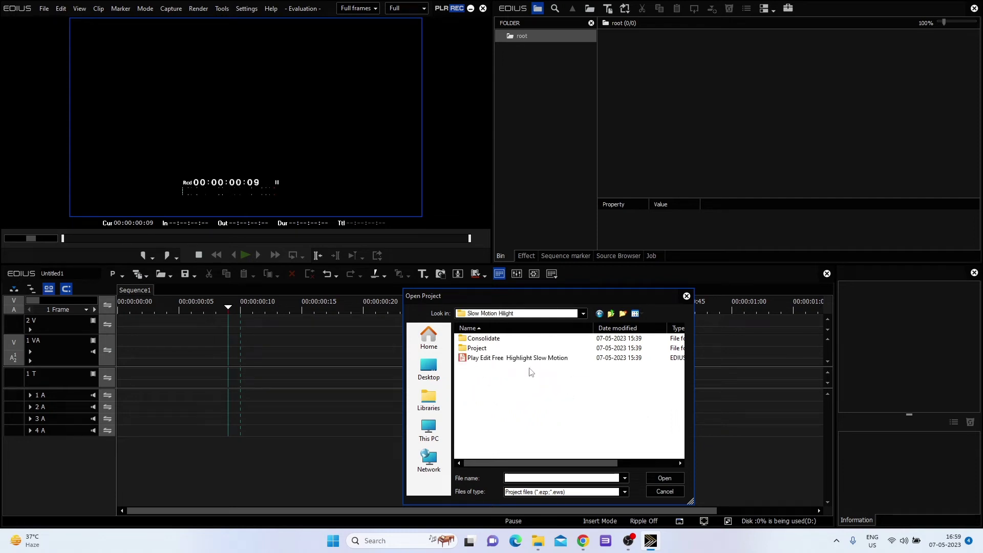
double_click(546, 358)
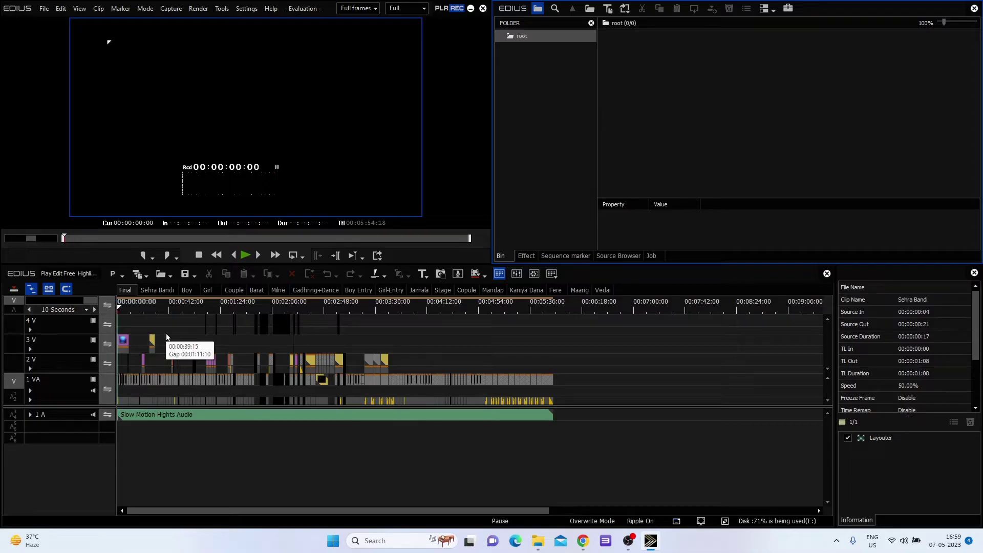
- Mute audio track 1 A, which holds the Slow Motion Hights Audio clip
click(169, 417)
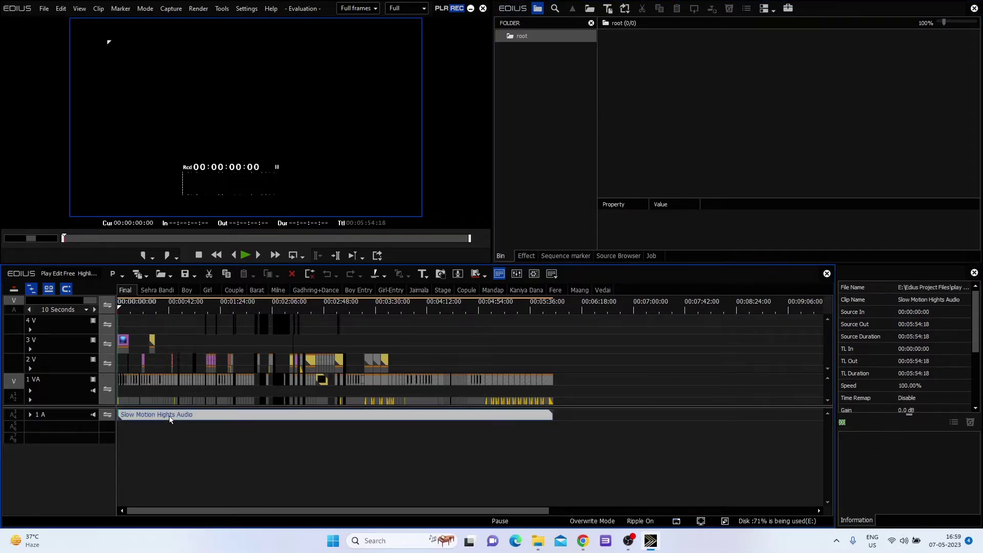
click(93, 415)
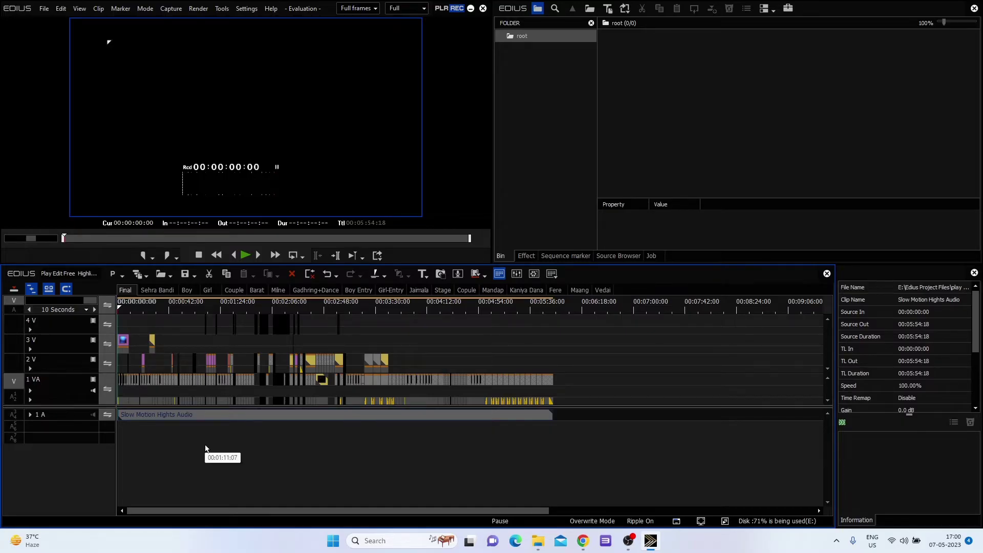
- Scrub through the whole Final sequence and return the timeline cursor to the beginning
click(120, 308)
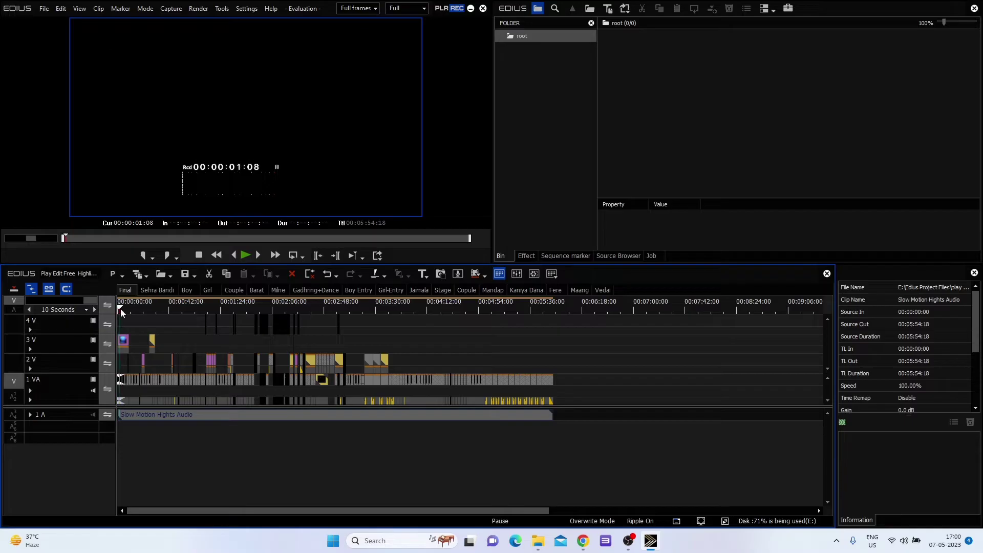
drag(120, 308, 93, 392)
drag(115, 311, 554, 289)
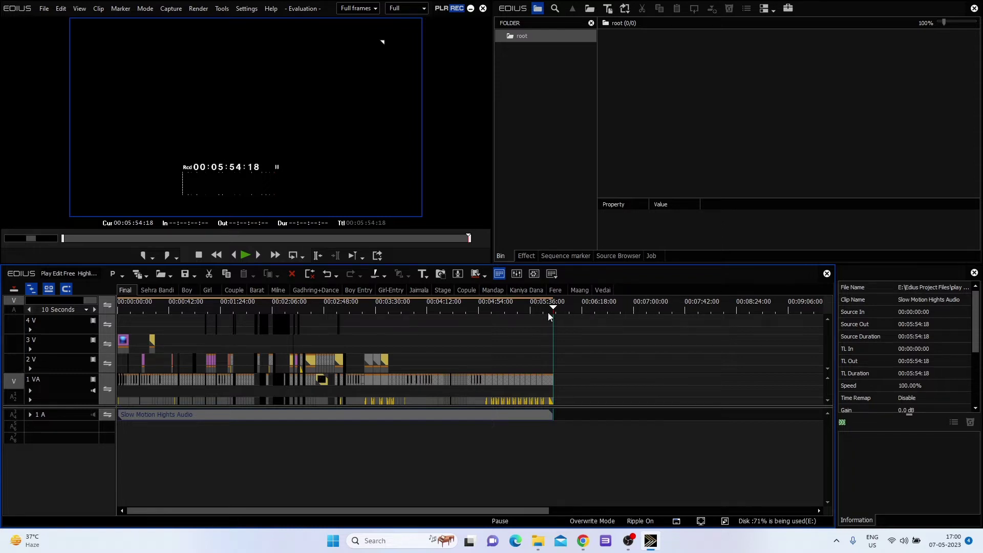
drag(552, 311, 100, 318)
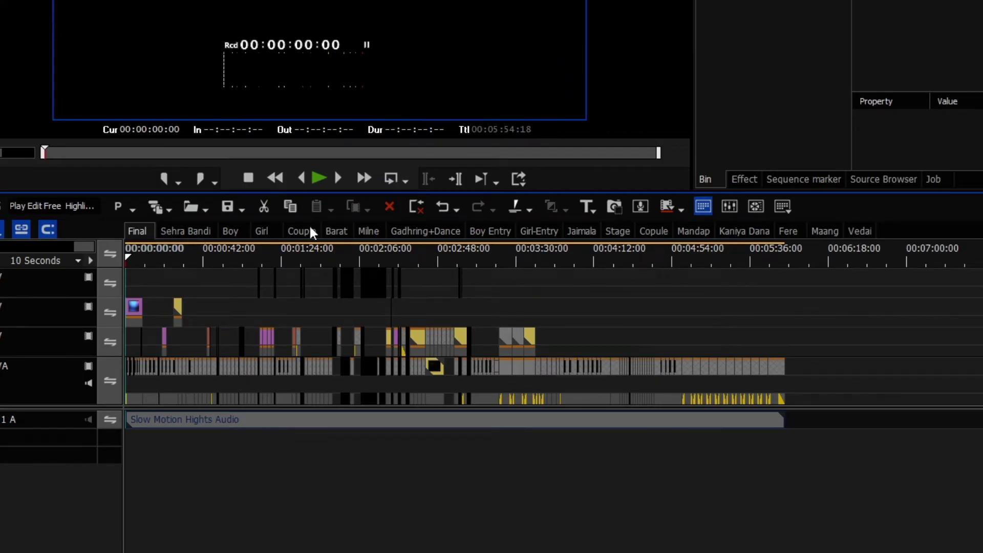
- Look through the sequences from Sehra Bandi to Girl-Entry, including Boy, Girl, Couple, Barat and Milne, and return to the Final sequence
click(182, 234)
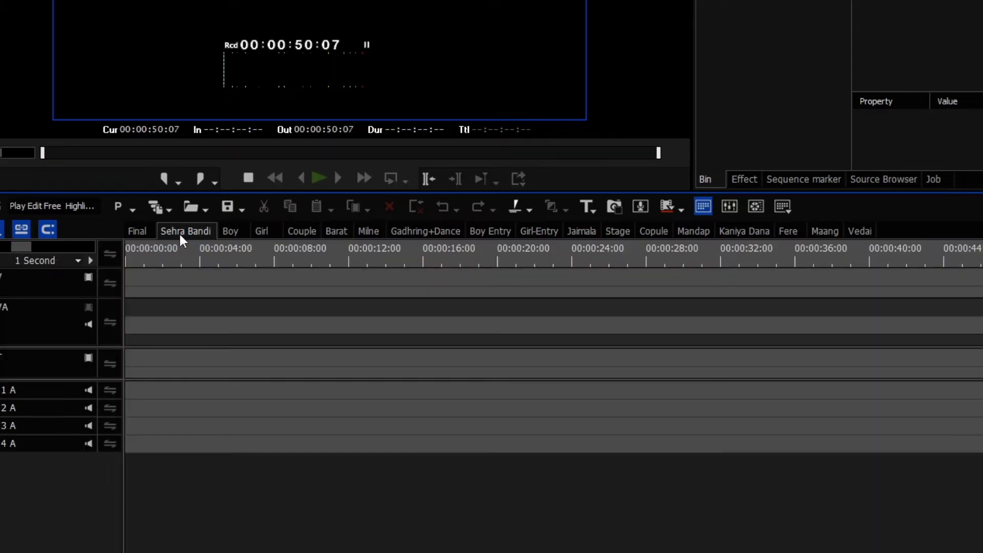
click(230, 233)
click(260, 232)
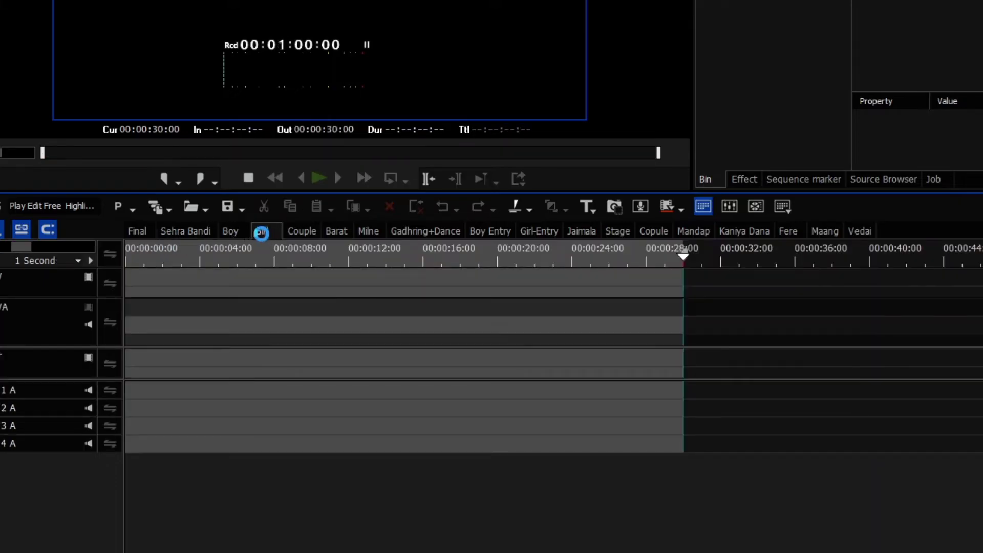
click(308, 234)
click(337, 234)
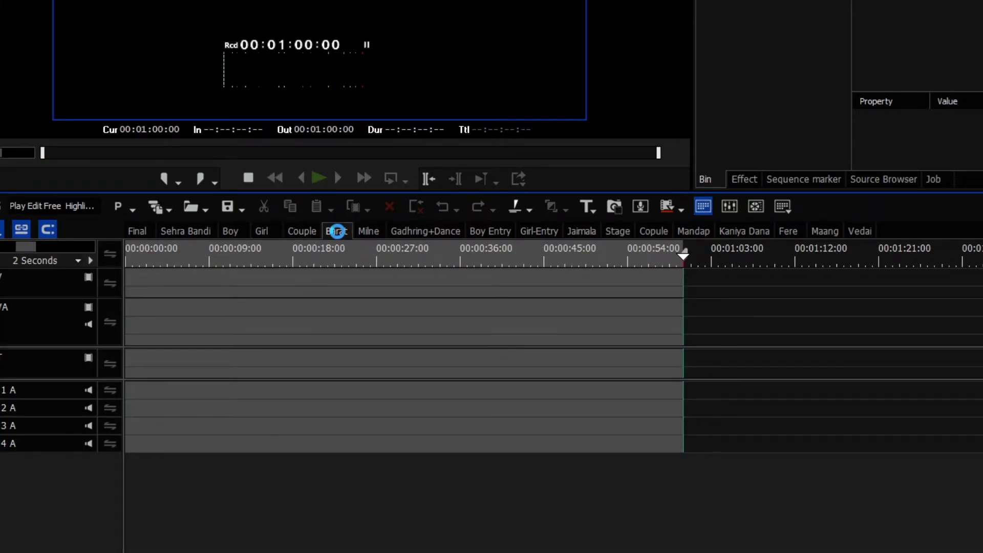
click(371, 231)
click(489, 233)
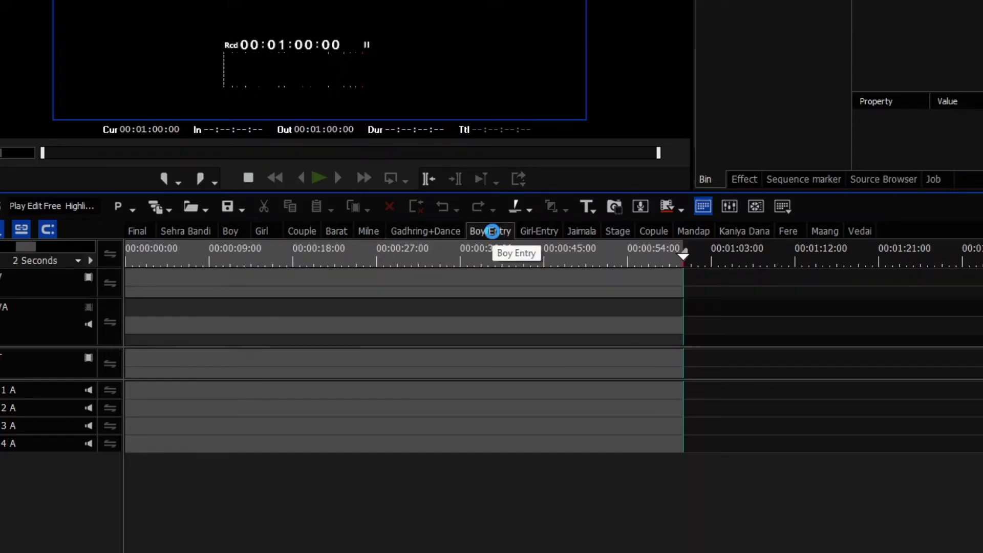
click(530, 233)
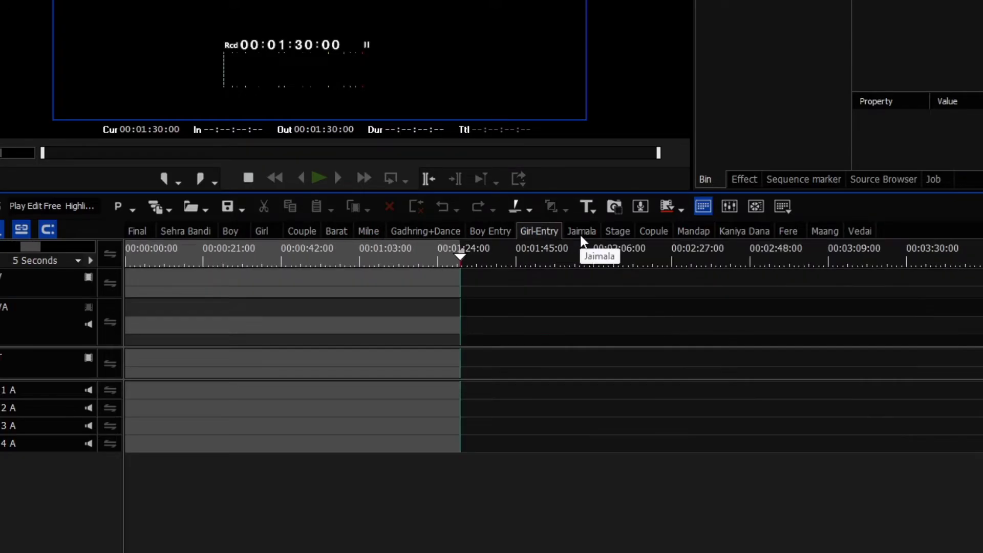
click(145, 234)
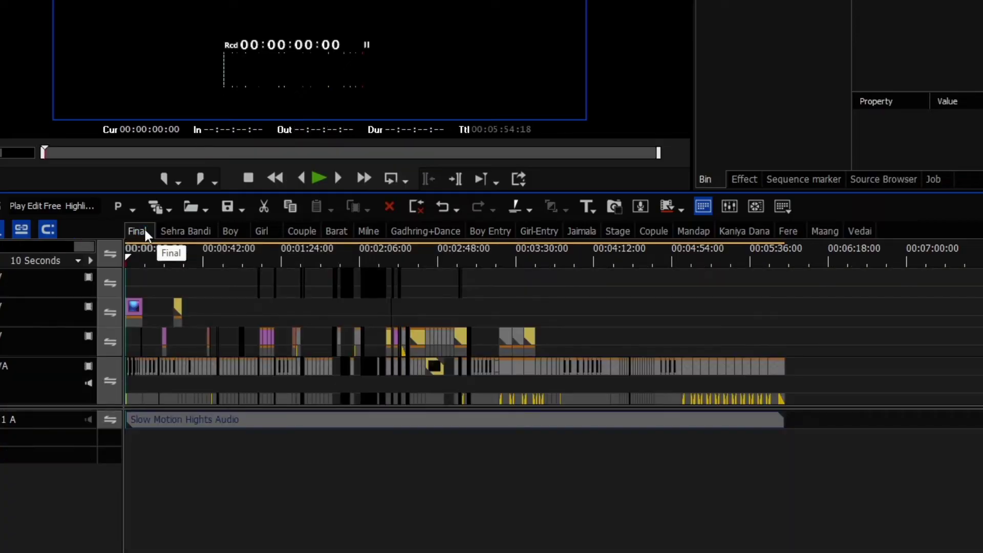
- Open the Sehra Bandi sequence and browse to the Video editig folder on drive E for clips to add to the bin
click(168, 229)
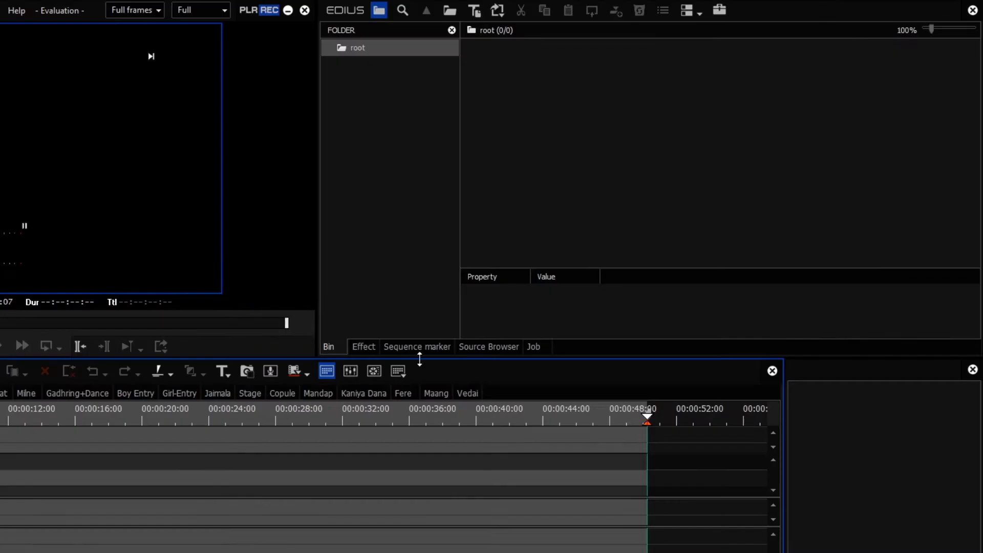
double_click(581, 221)
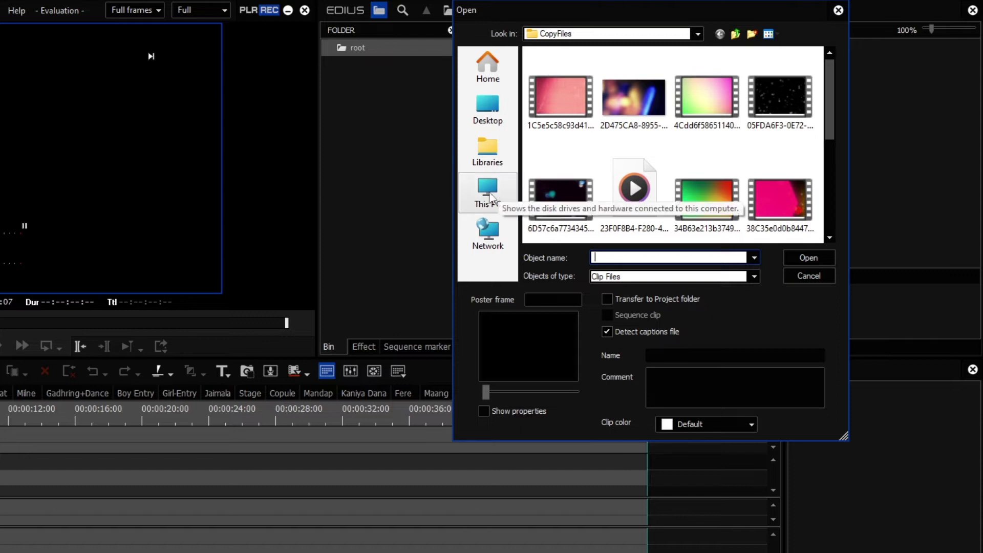
click(490, 197)
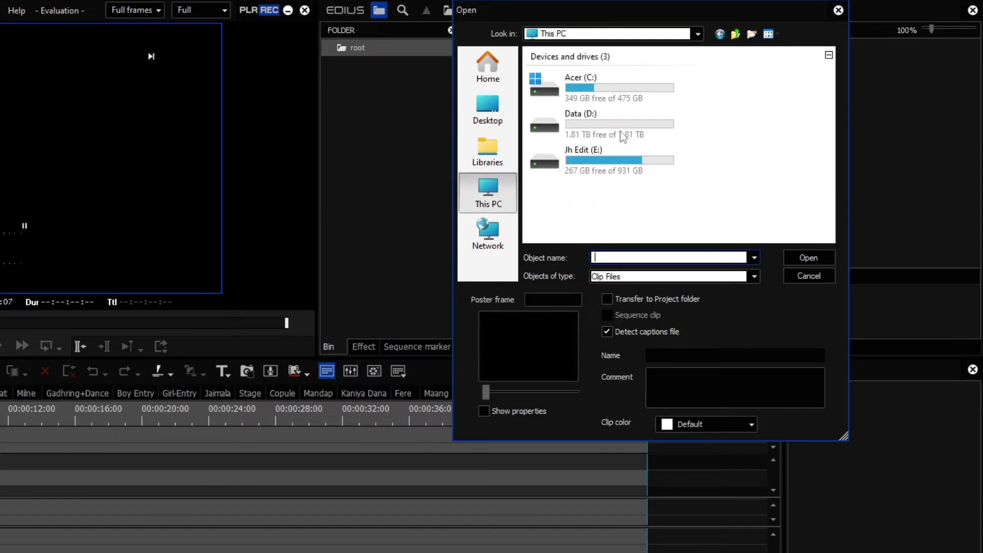
click(593, 167)
double_click(593, 170)
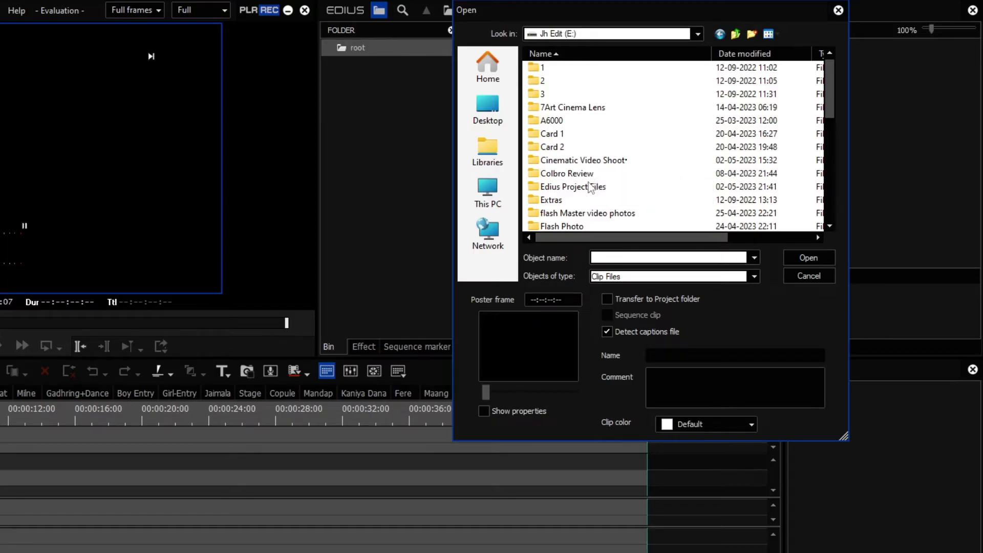
scroll(590, 187, down, 4)
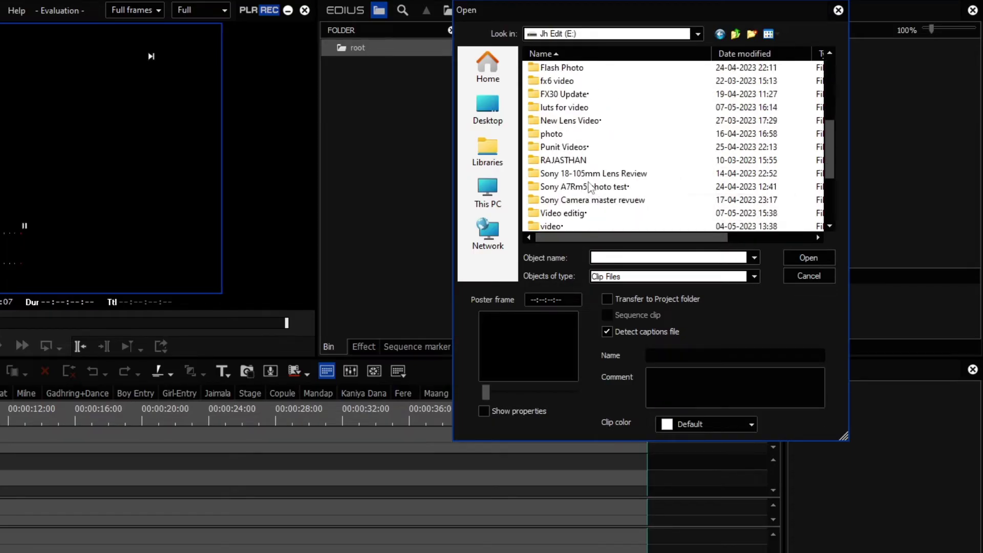
double_click(574, 214)
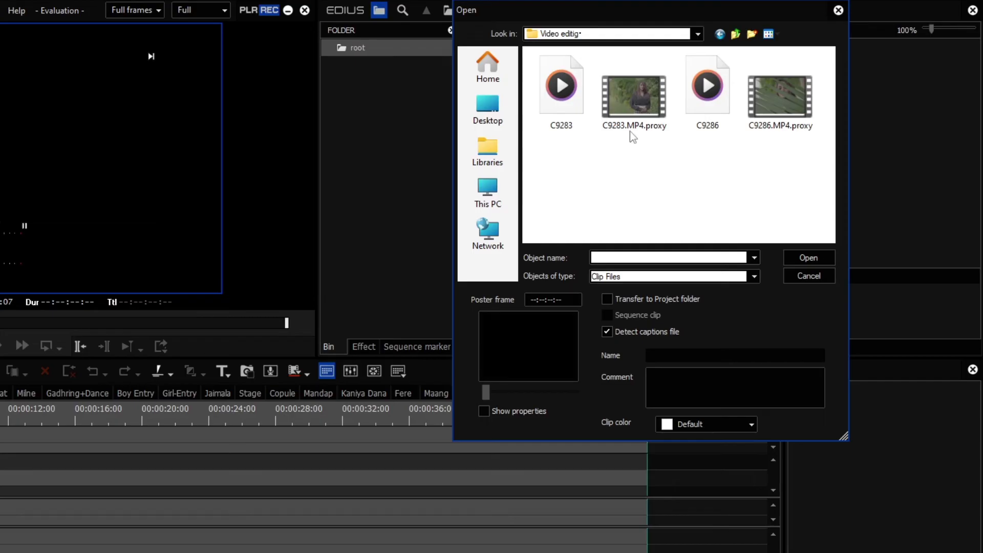
- Import C9283.MP4.proxy and C9286.MP4.proxy into the bin and place both at the start of video track 2 V in Sehra Bandi
click(643, 113)
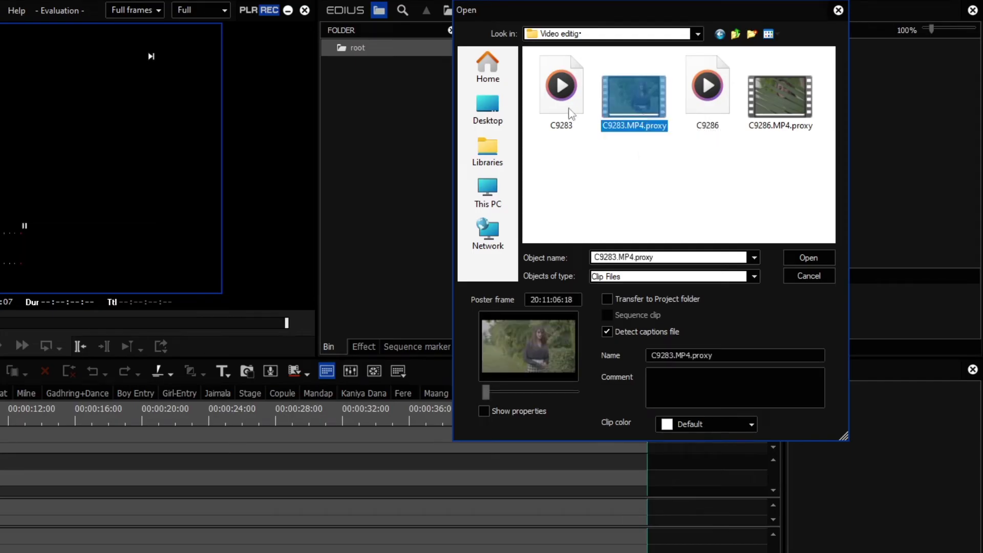
click(570, 110)
click(641, 113)
ctrl+click(787, 113)
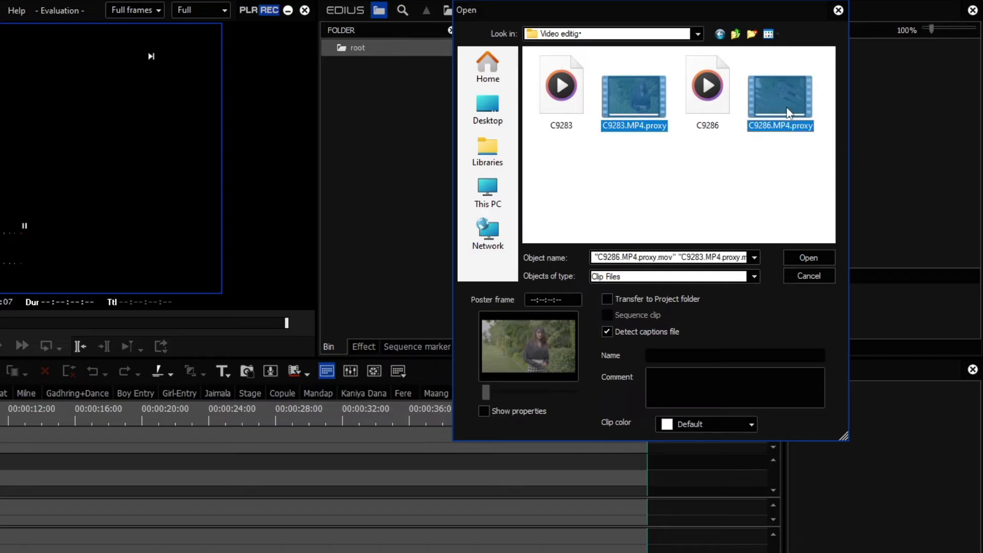
click(790, 258)
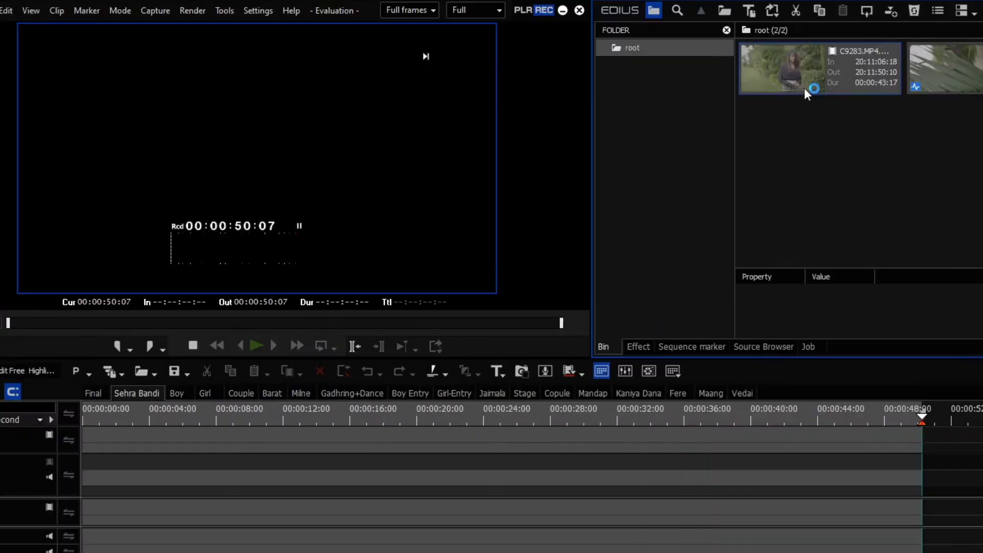
drag(535, 88, 81, 449)
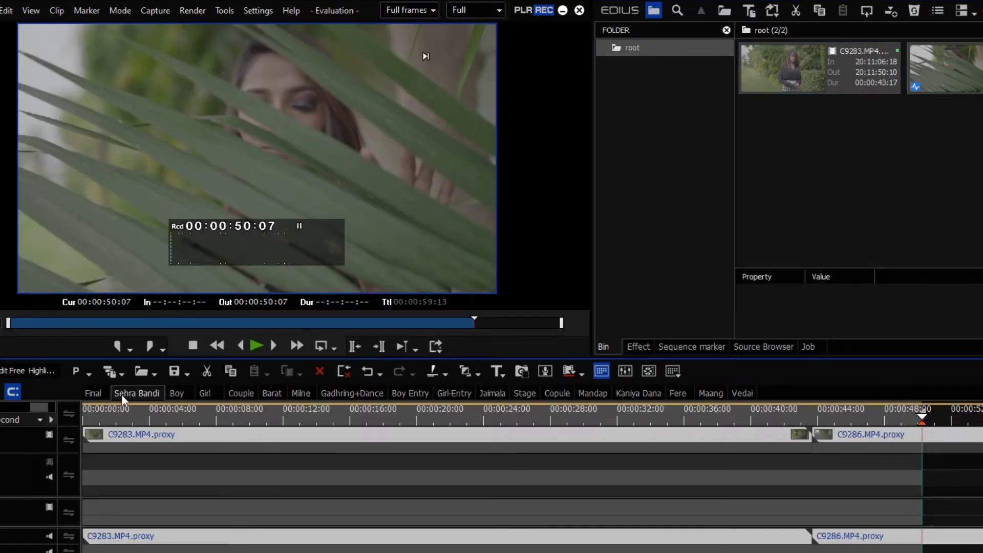
- Play the Final sequence to check the inserted clips and move the timeline cursor back to 00:00:06:13
click(97, 395)
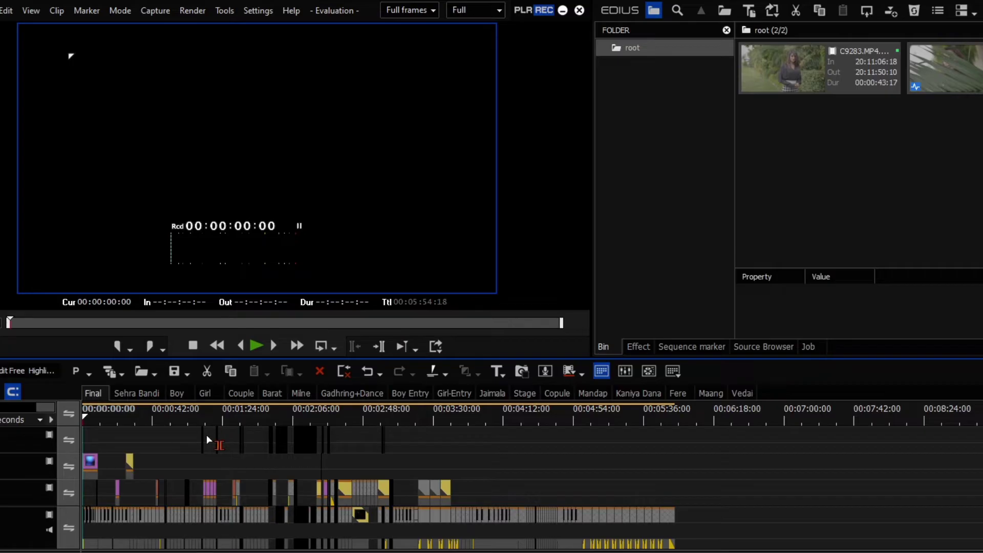
key(space)
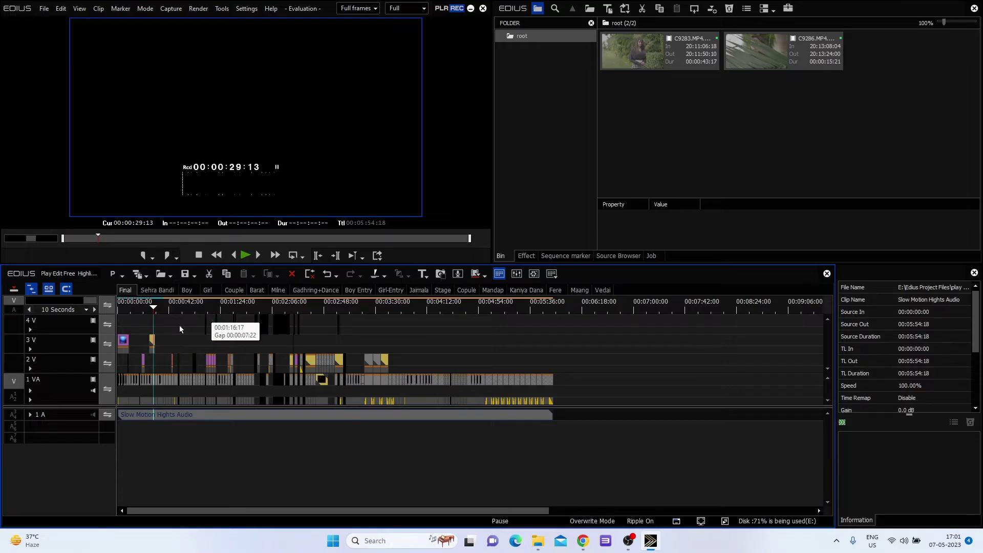
drag(148, 305, 125, 315)
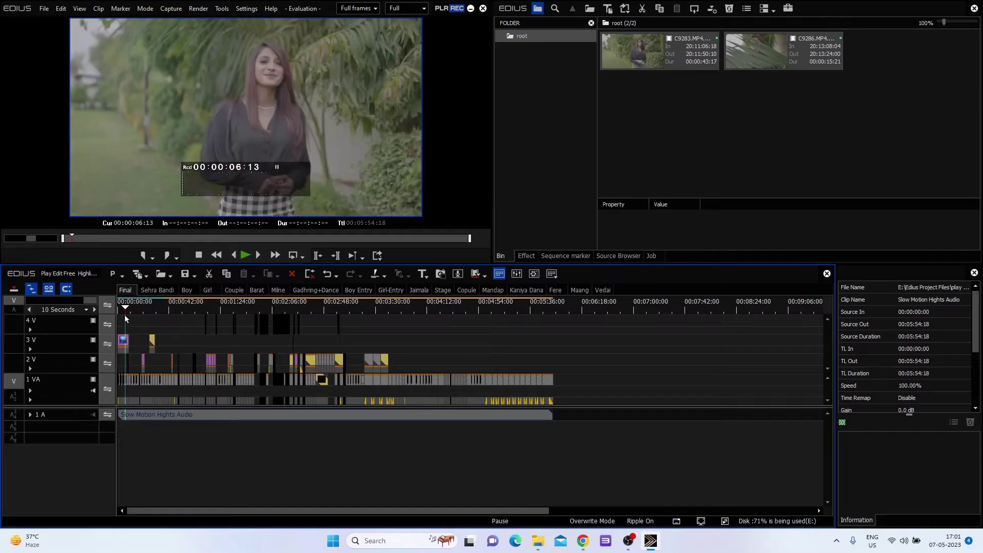
- Open the Boy sequence and delete the C9283 and C9286 proxy clips from the bin
click(163, 291)
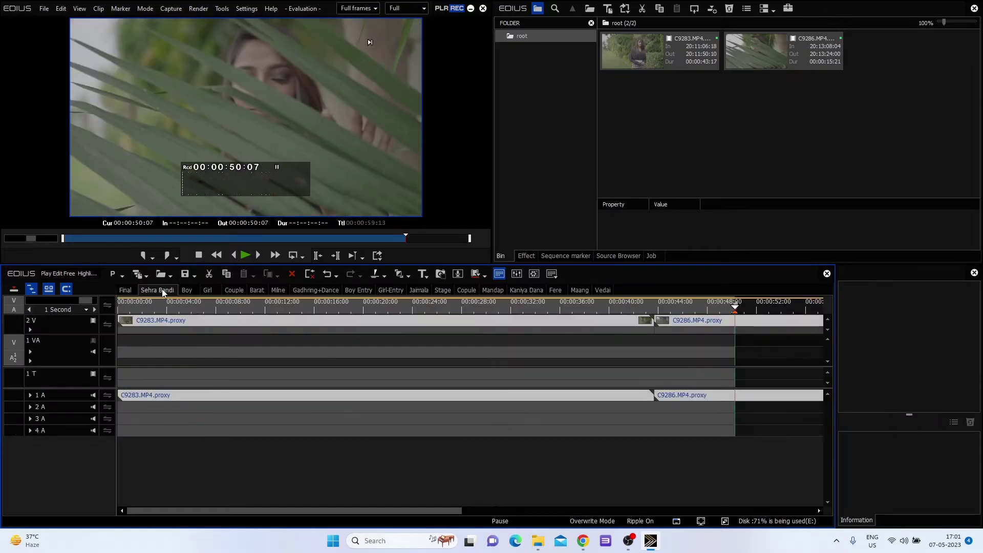
click(187, 290)
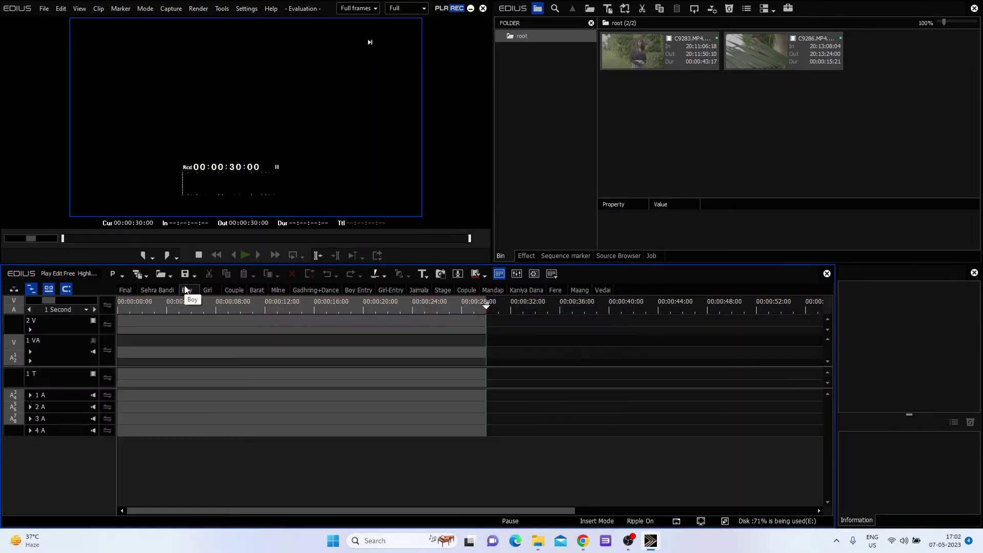
click(687, 131)
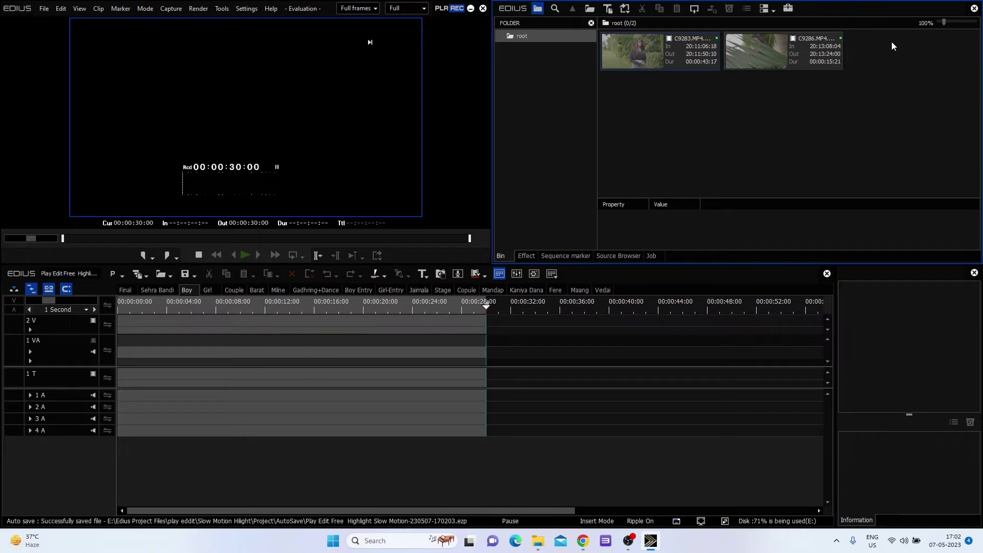
drag(892, 42, 626, 79)
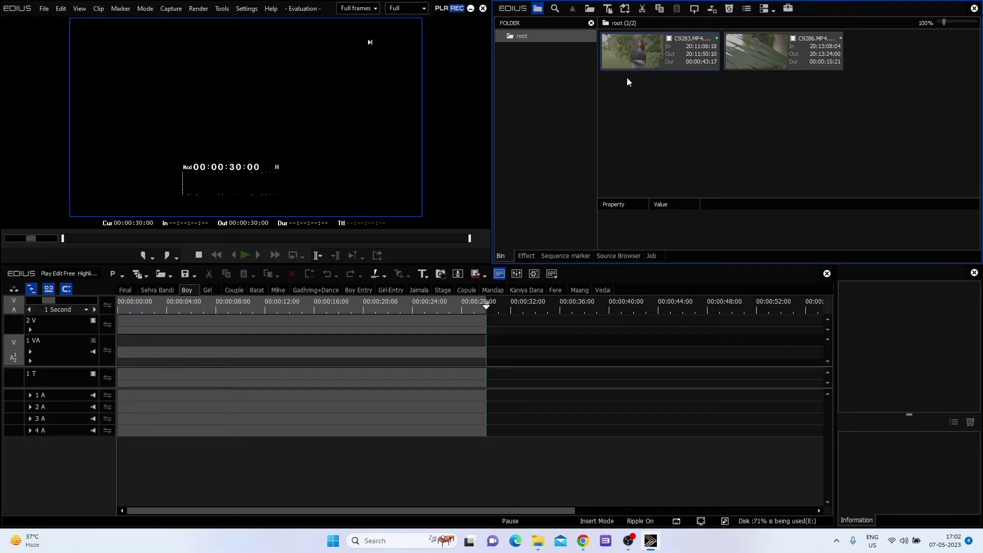
key(Delete)
- Browse to the fx6 video folder on drive E for new clips to add to the empty bin
right_click(627, 78)
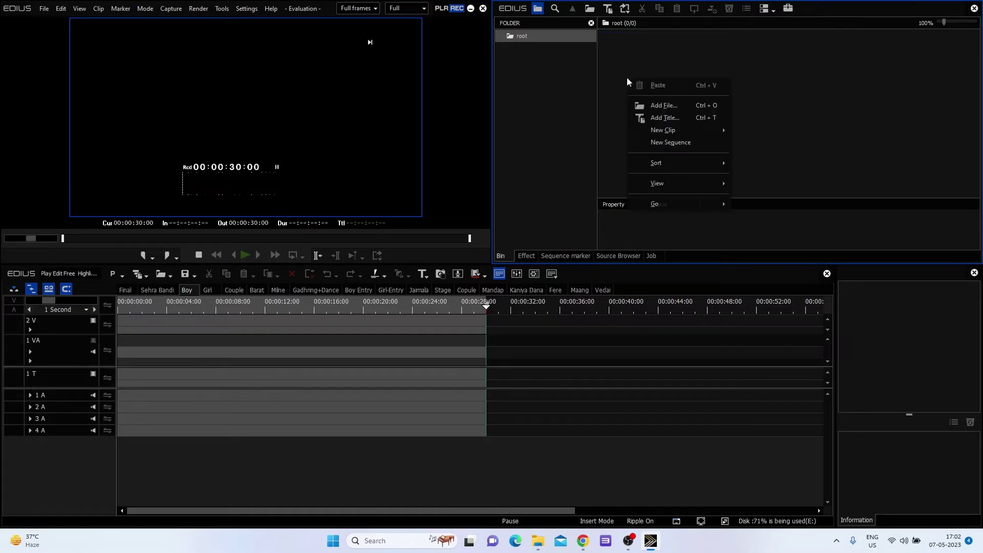
click(626, 63)
double_click(626, 64)
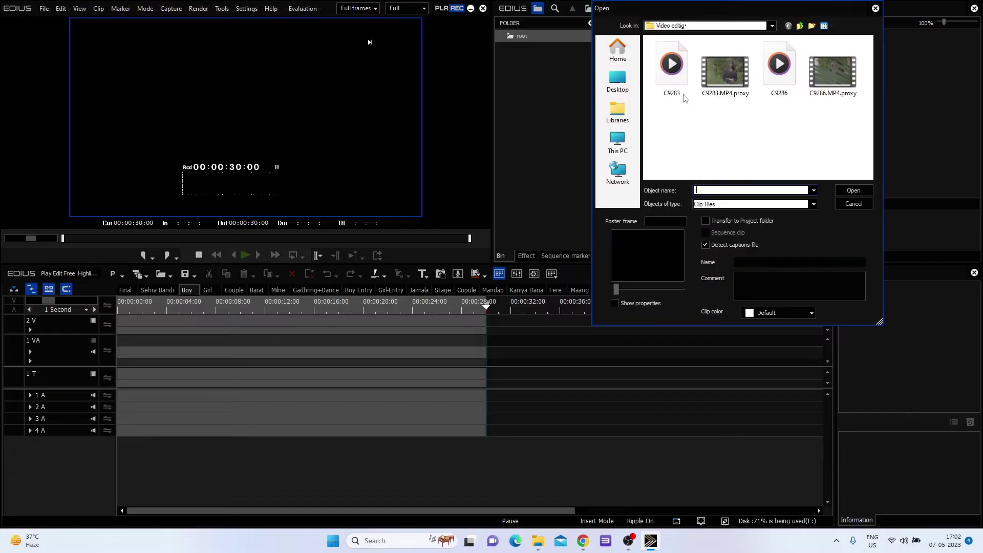
click(800, 26)
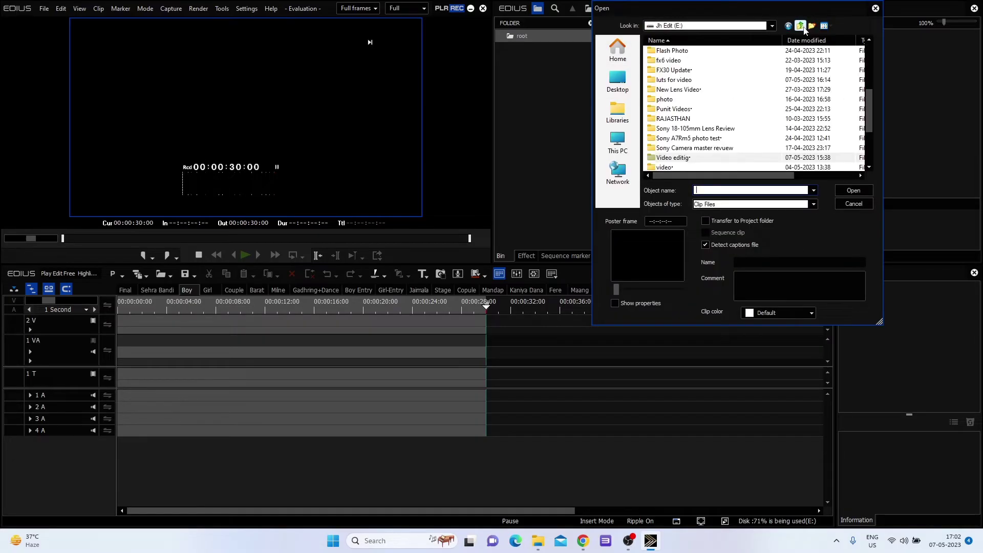
scroll(712, 163, down, 2)
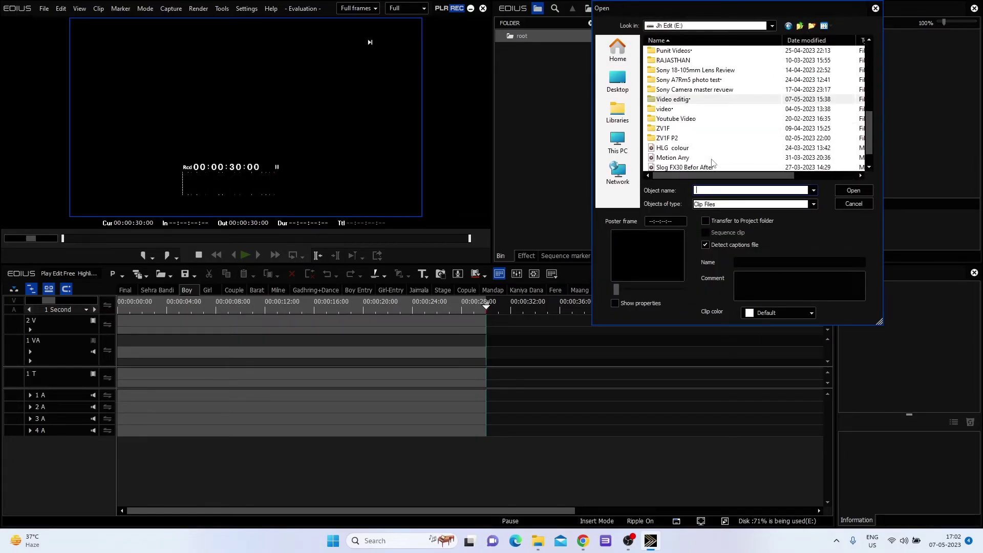
click(666, 110)
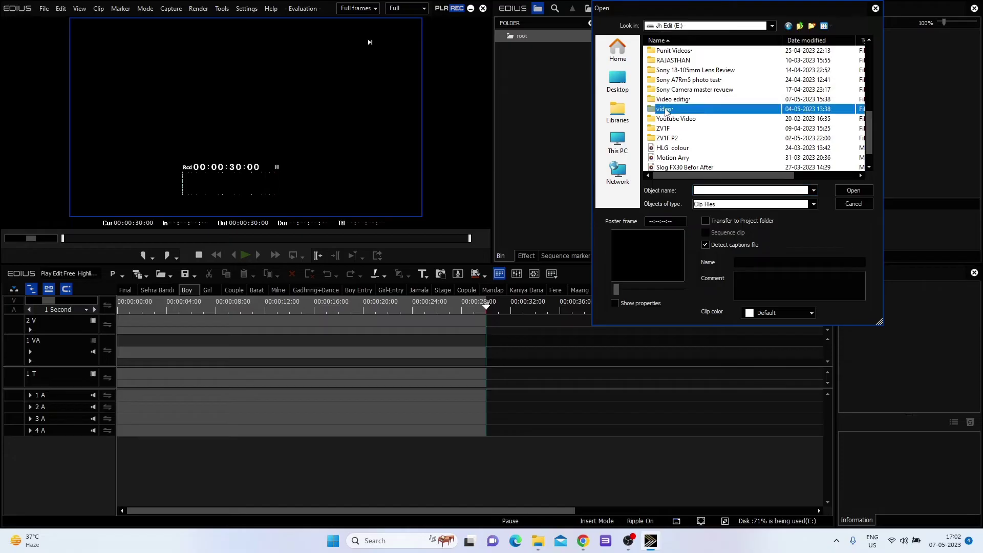
click(668, 119)
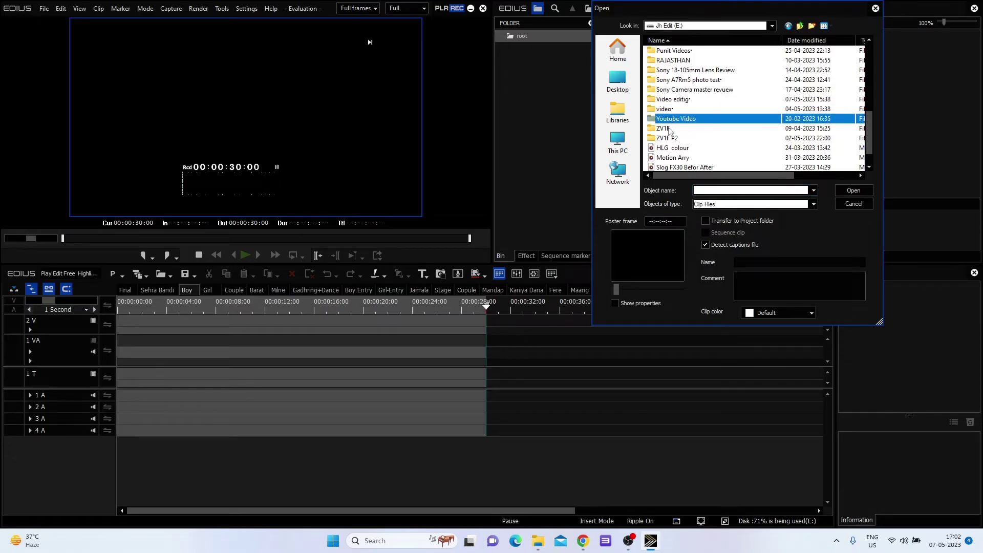
scroll(696, 97, up, 4)
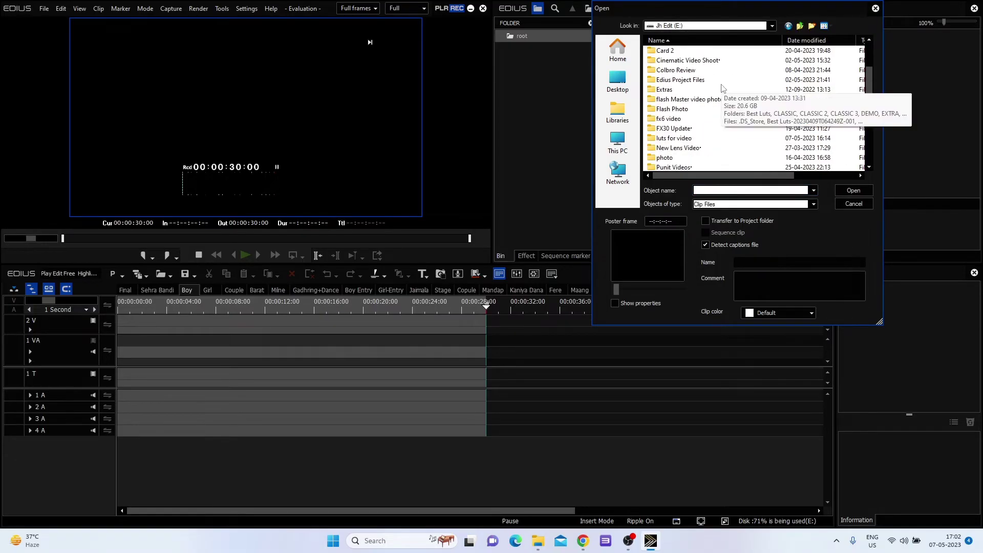
double_click(674, 119)
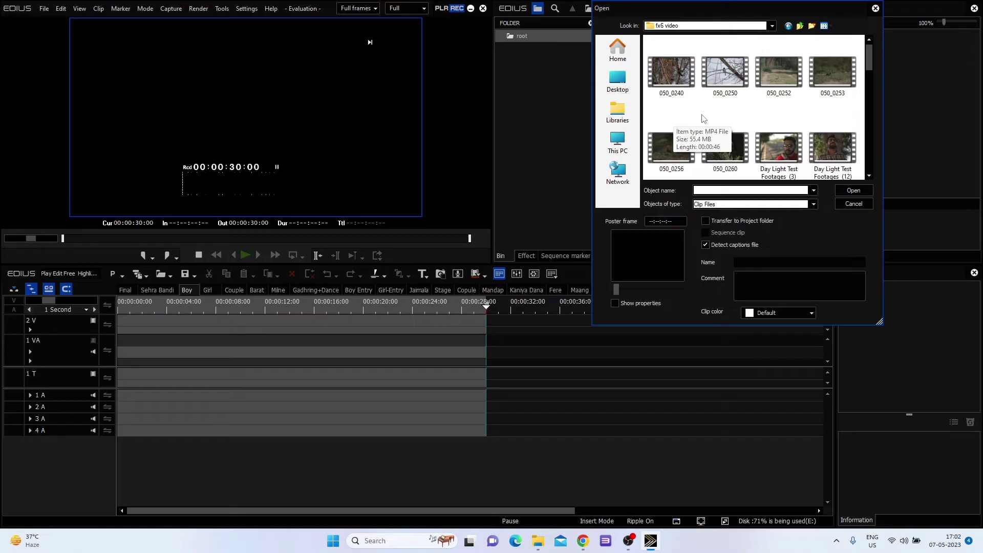
- Import clips 050_0240, 050_0250, 050_0252, 050_0253 and 050_0256 into the bin and place them at the start of the Boy sequence's 1 VA track
click(821, 82)
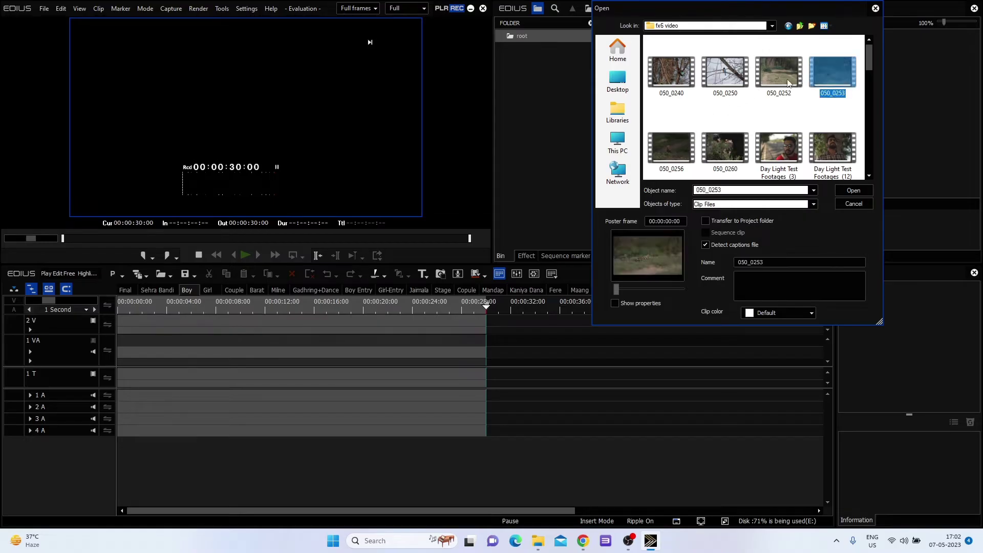
ctrl+click(789, 83)
ctrl+click(743, 86)
ctrl+click(681, 85)
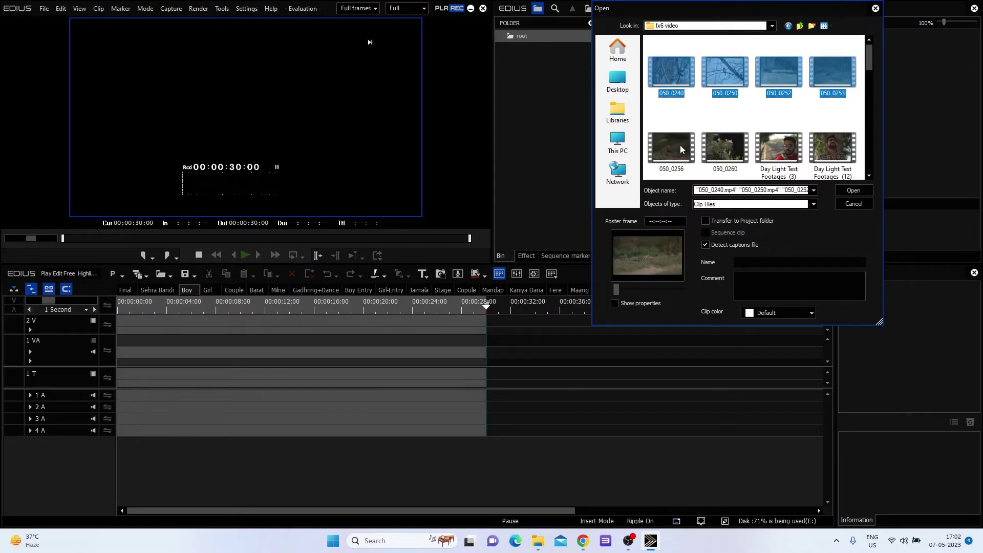
shift+click(681, 149)
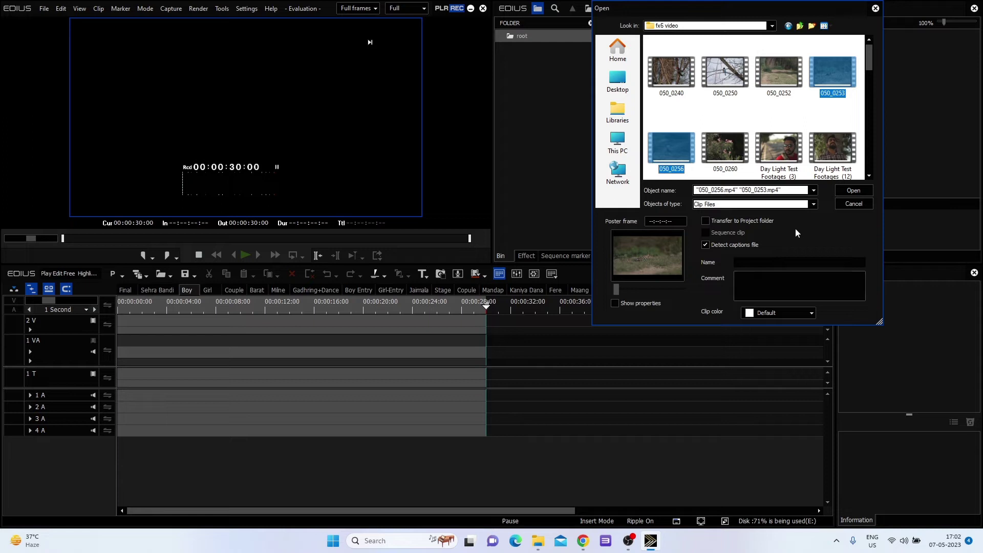
ctrl+click(781, 85)
ctrl+click(737, 76)
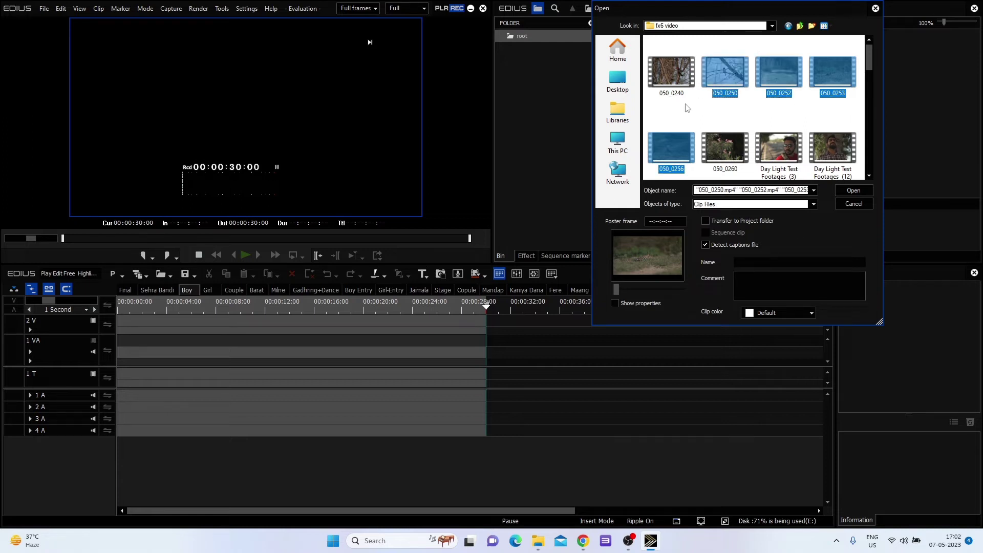
ctrl+click(679, 73)
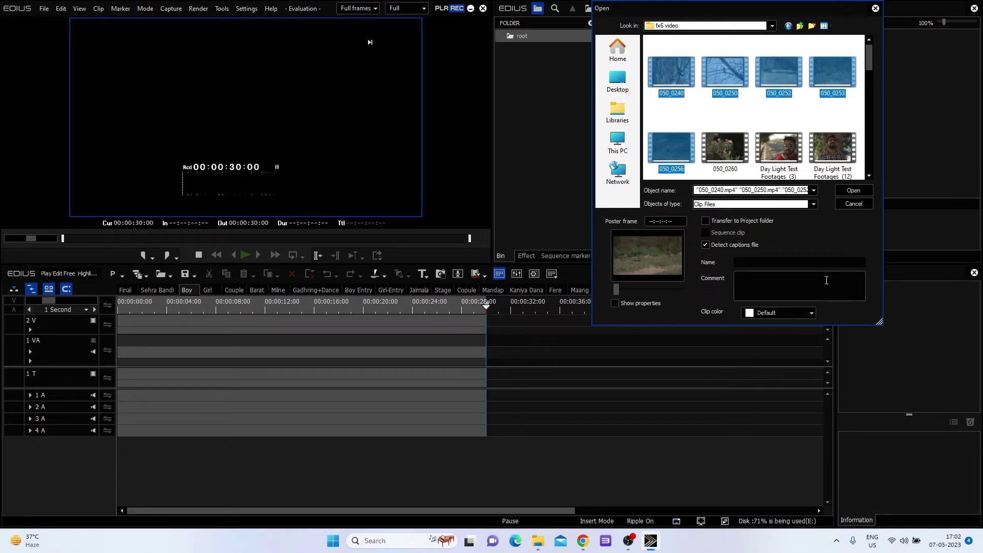
click(854, 190)
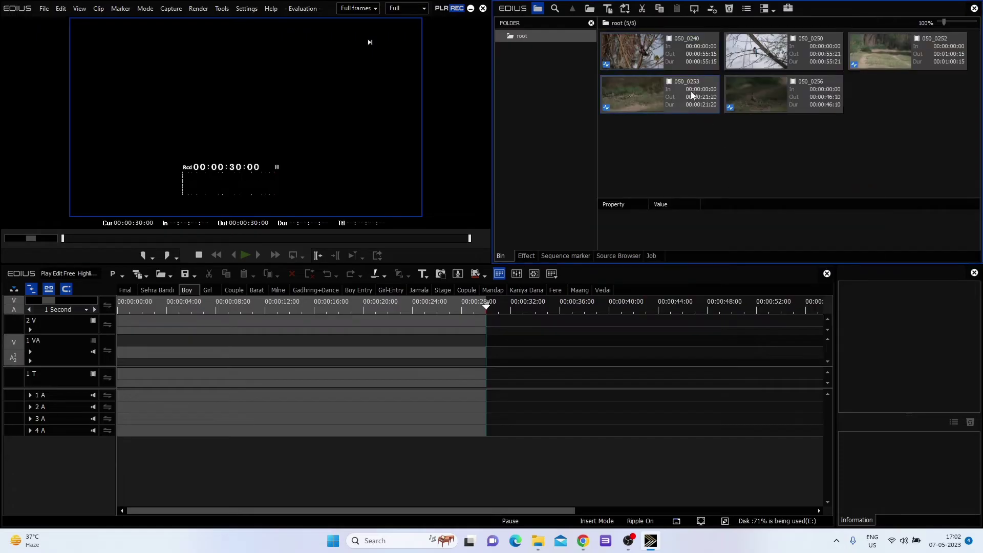
drag(692, 95, 119, 342)
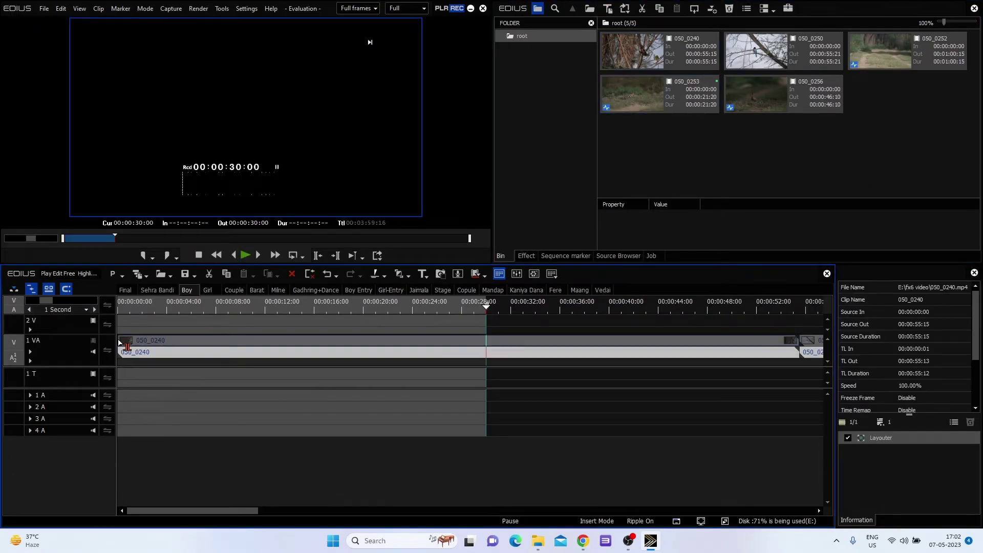
- Open the Final sequence, play its opening section and scrub further along the timeline to check the inserted clips
click(146, 291)
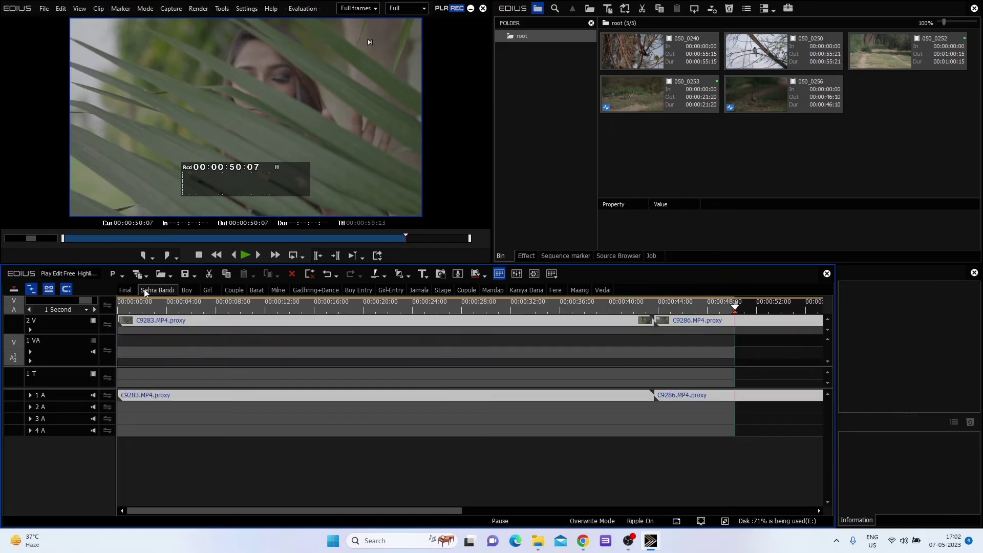
click(125, 290)
key(space)
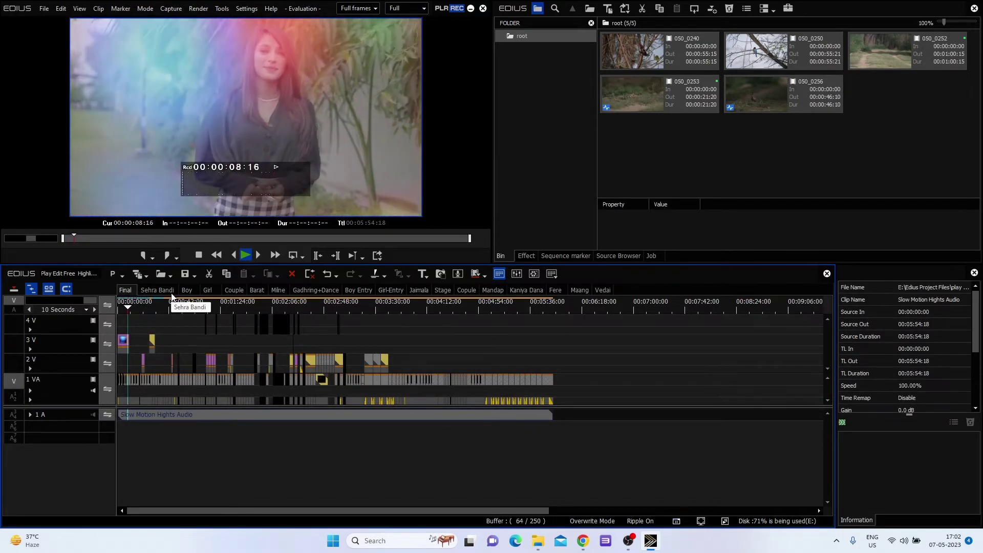
click(148, 309)
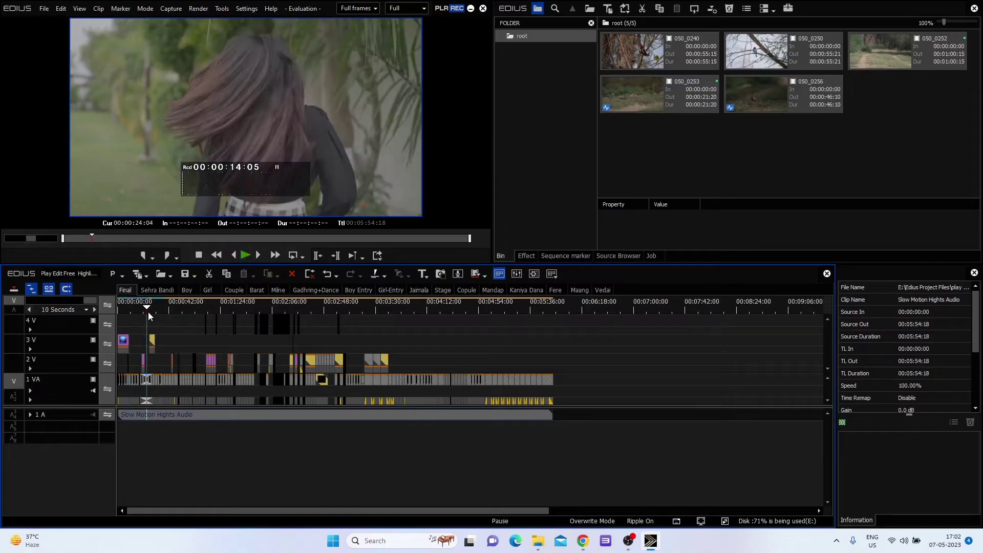
drag(149, 311, 381, 364)
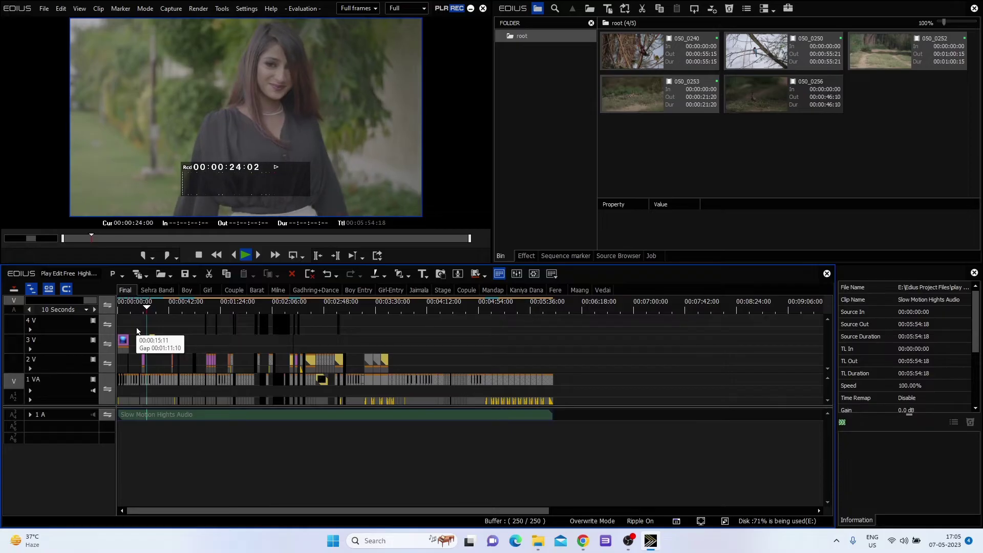
- Play the Final sequence up to 00:00:29:02 and scrub on to 00:00:54:17 to check which parts still lack clips
drag(152, 309, 149, 309)
key(space)
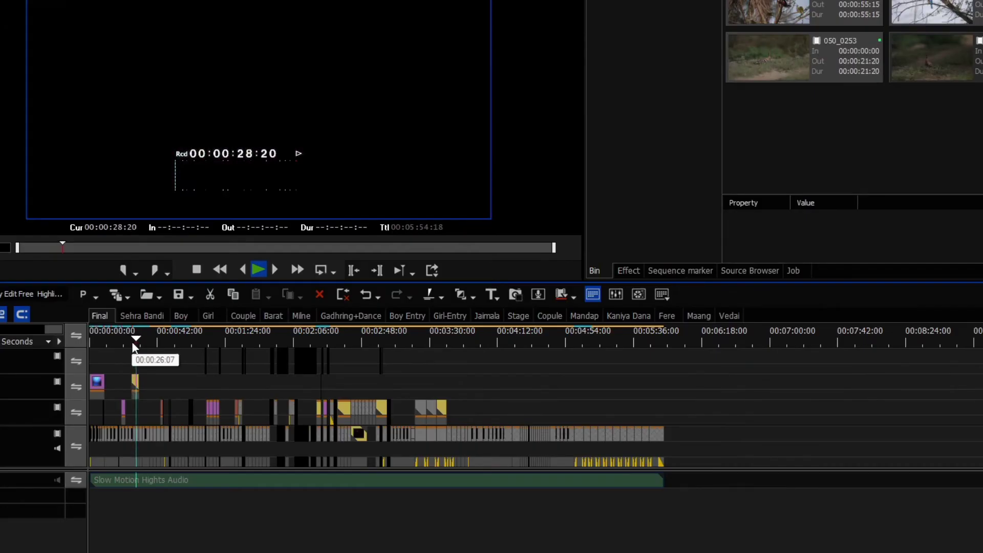
key(space)
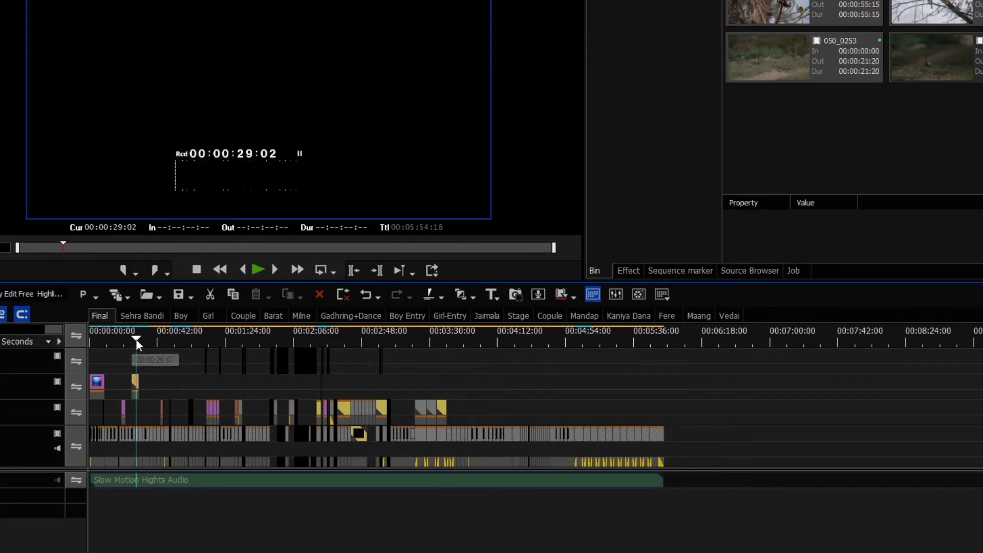
drag(136, 339, 177, 344)
- Look through the Sehra Bandi, Boy, Girl and Couple sequences to see which ones contain clips
click(160, 317)
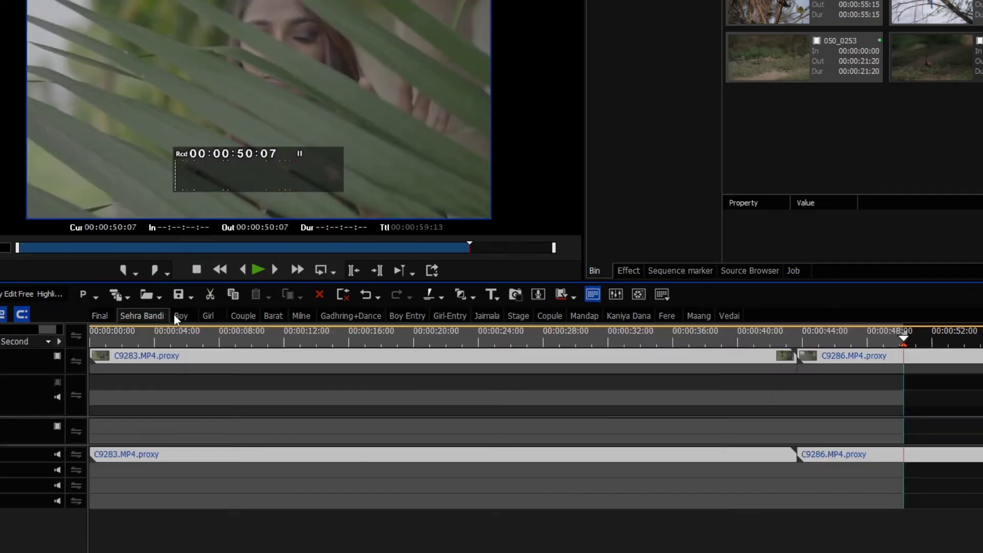
click(180, 316)
click(218, 309)
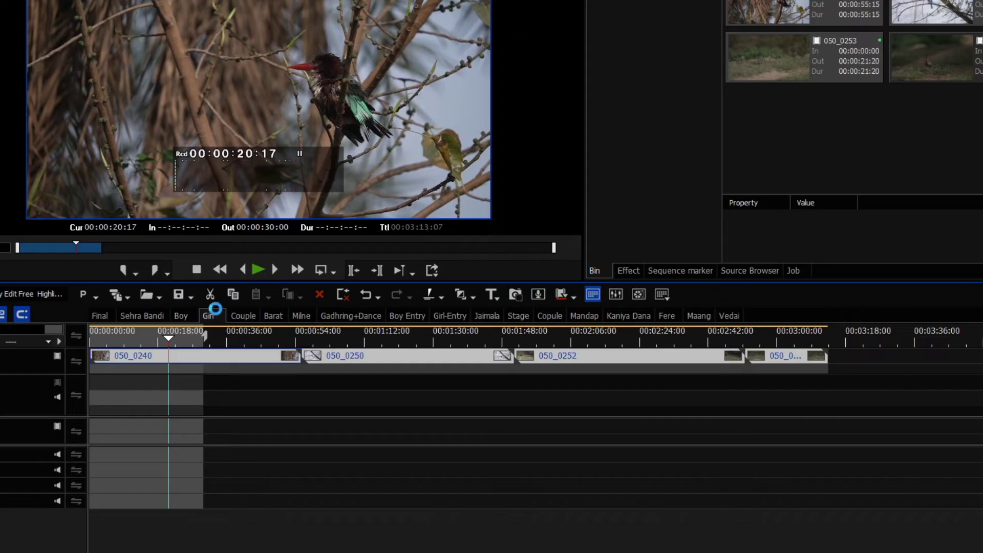
click(244, 313)
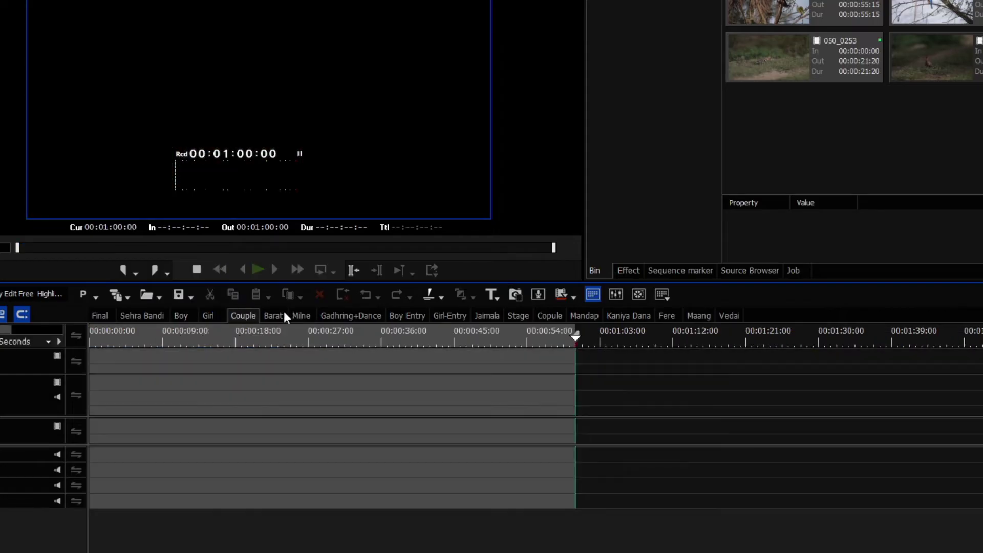
- Return to the Final sequence, play it from 00:00:00:00 and scrub to 00:00:56:22
click(107, 315)
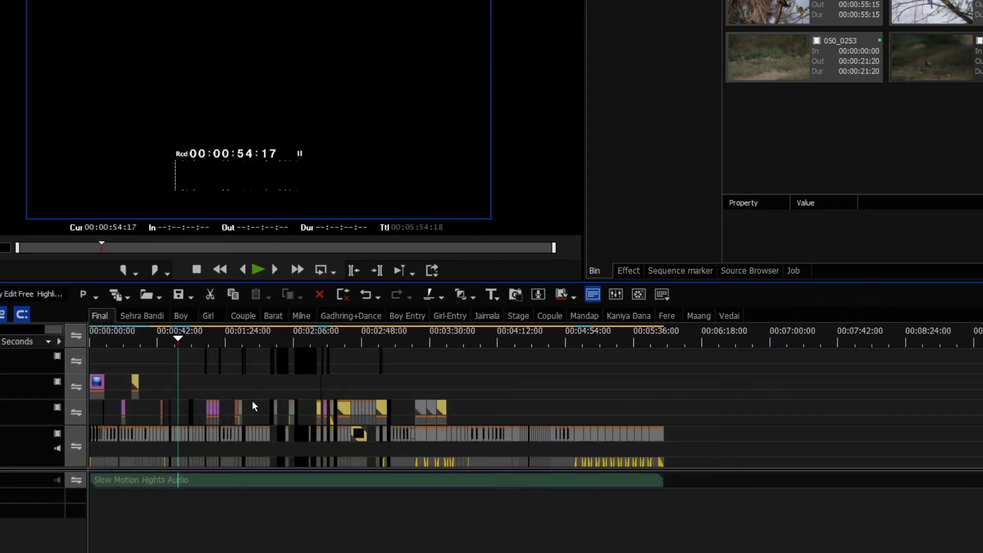
drag(178, 340, 82, 410)
key(space)
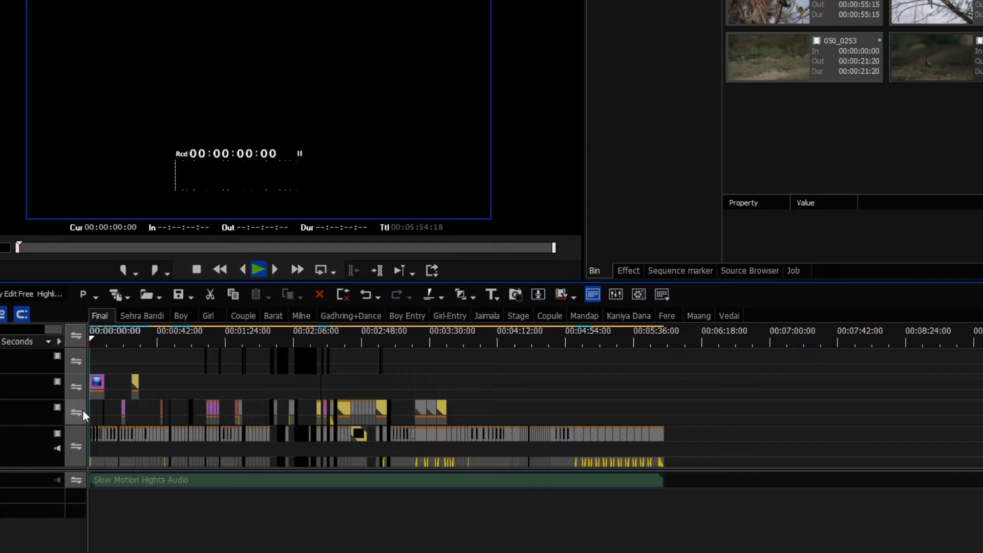
key(space)
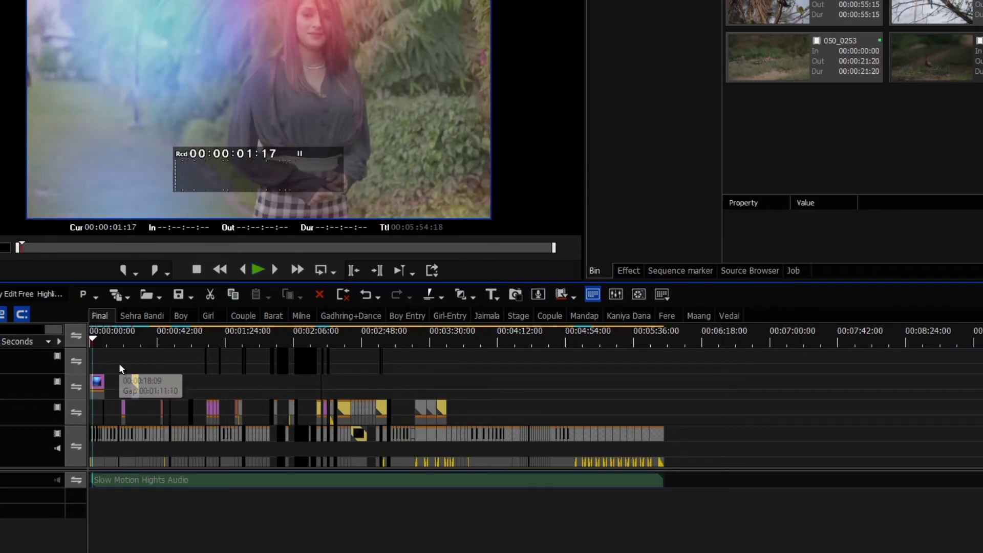
drag(92, 343, 186, 330)
- Review the sequences from Boy through Girl, Couple, Barat, Milne, Boy Entry and Girl-Entry, and return to Final
click(184, 318)
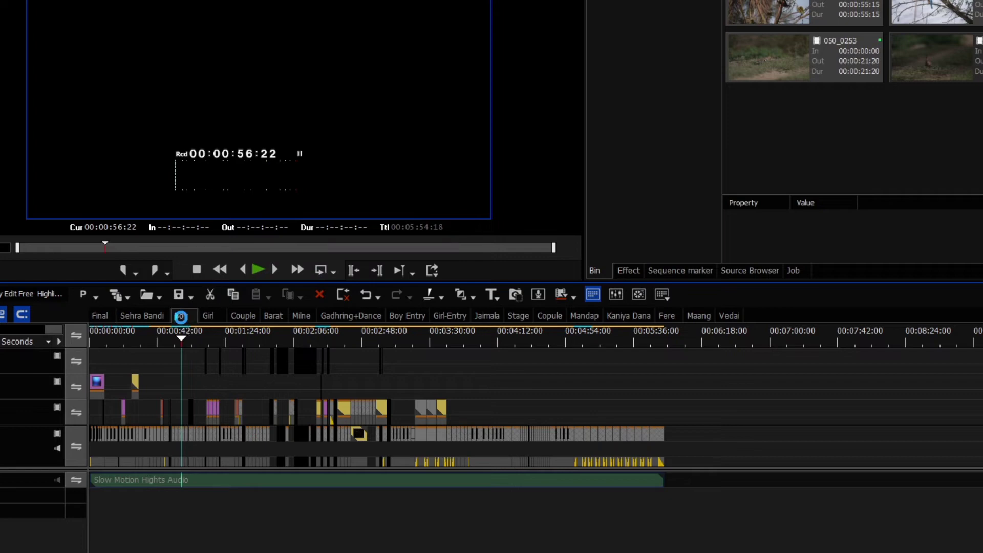
click(211, 316)
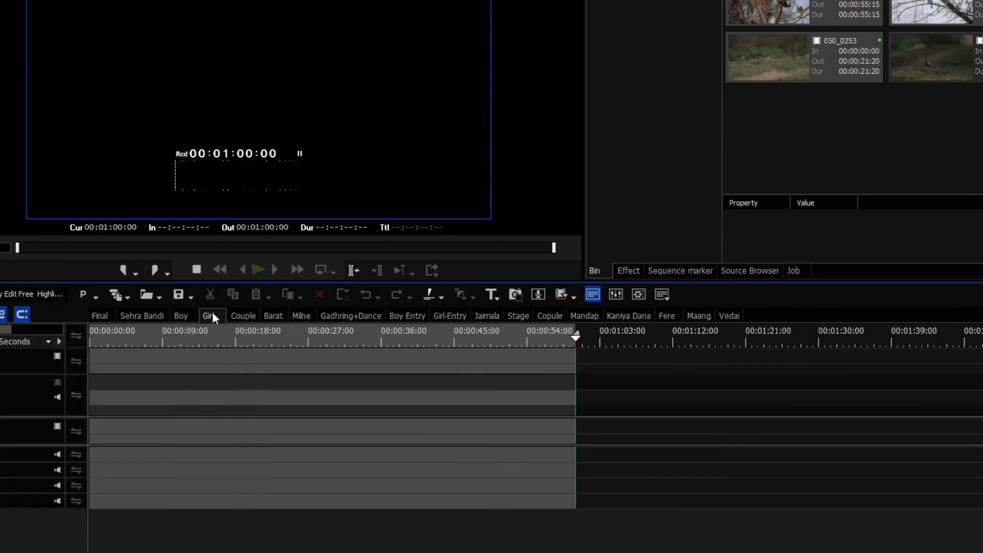
click(250, 315)
click(273, 316)
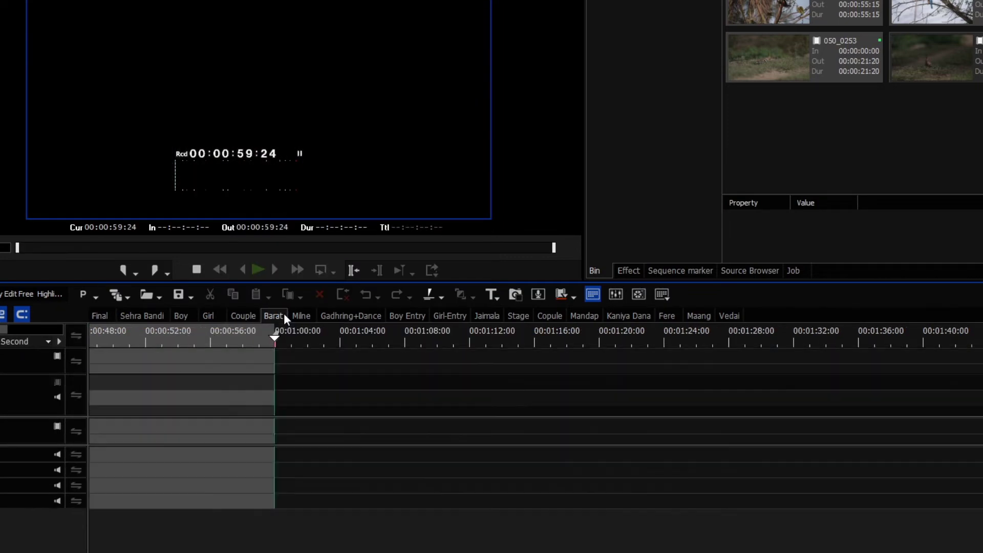
click(306, 316)
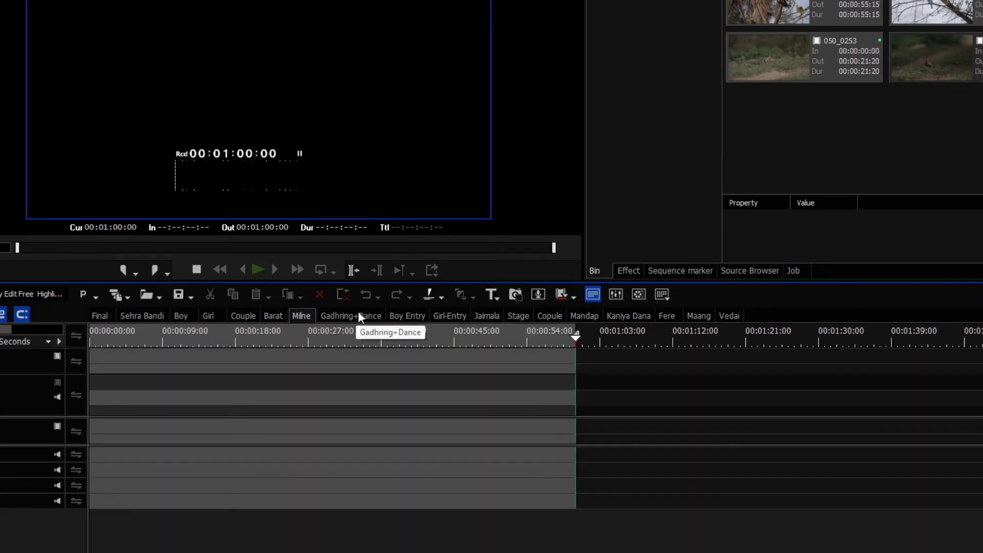
click(401, 316)
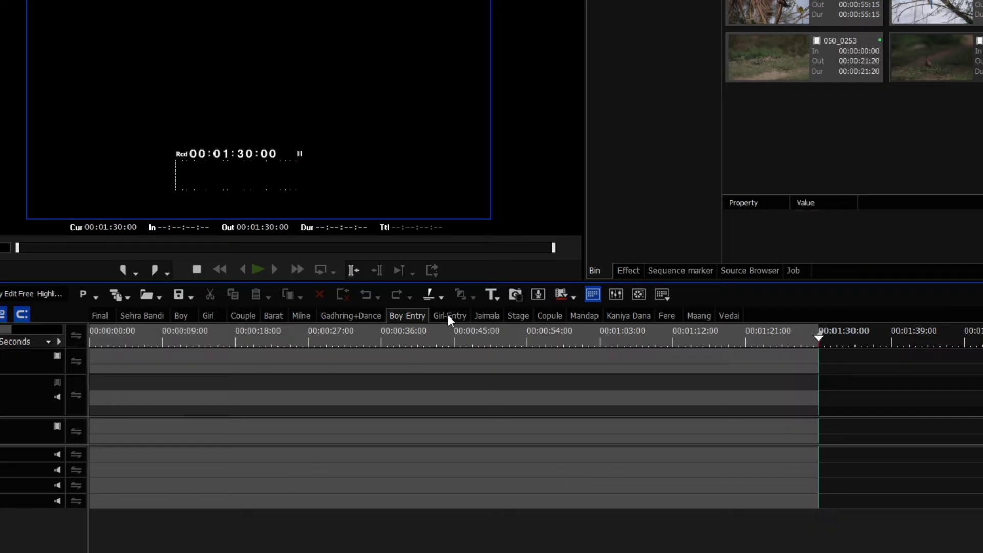
click(448, 315)
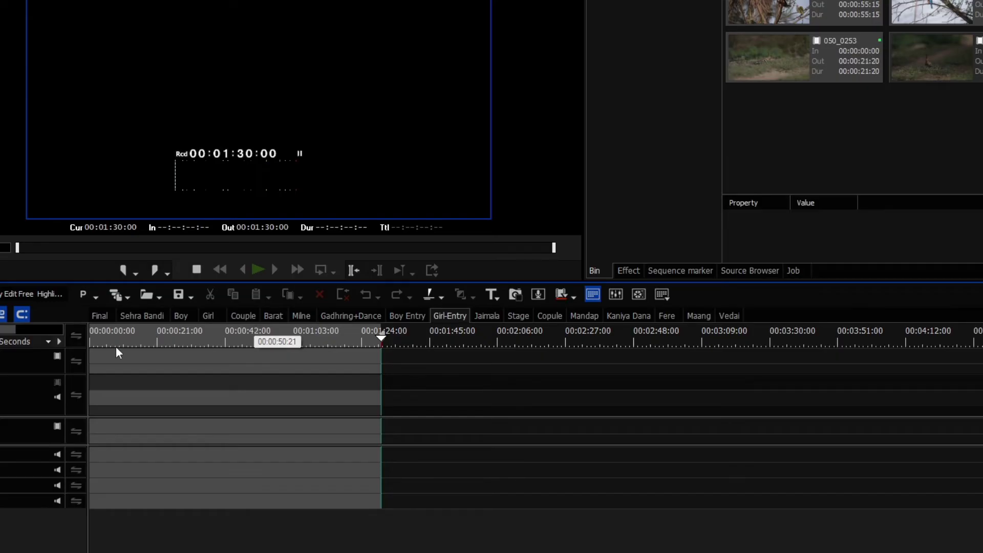
click(94, 314)
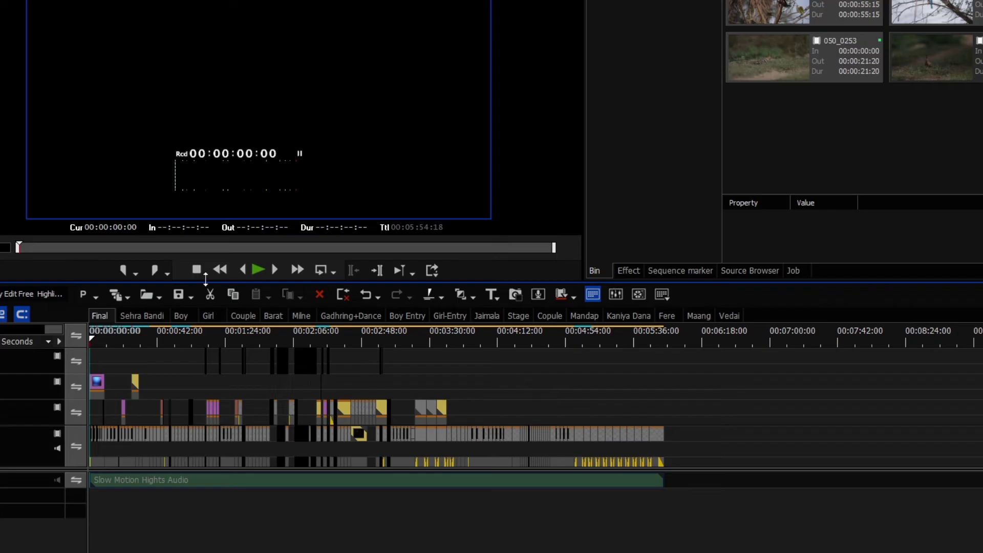
click(143, 317)
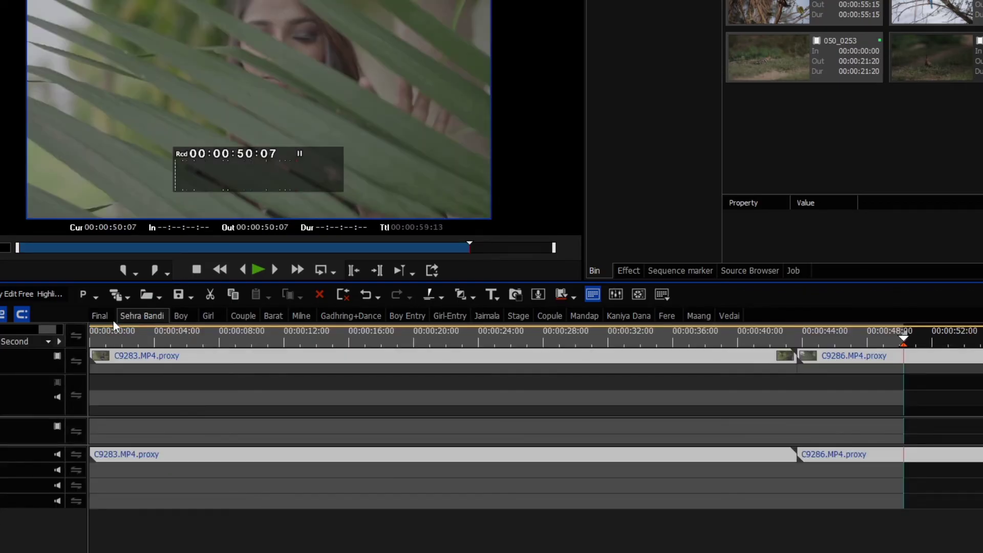
click(98, 296)
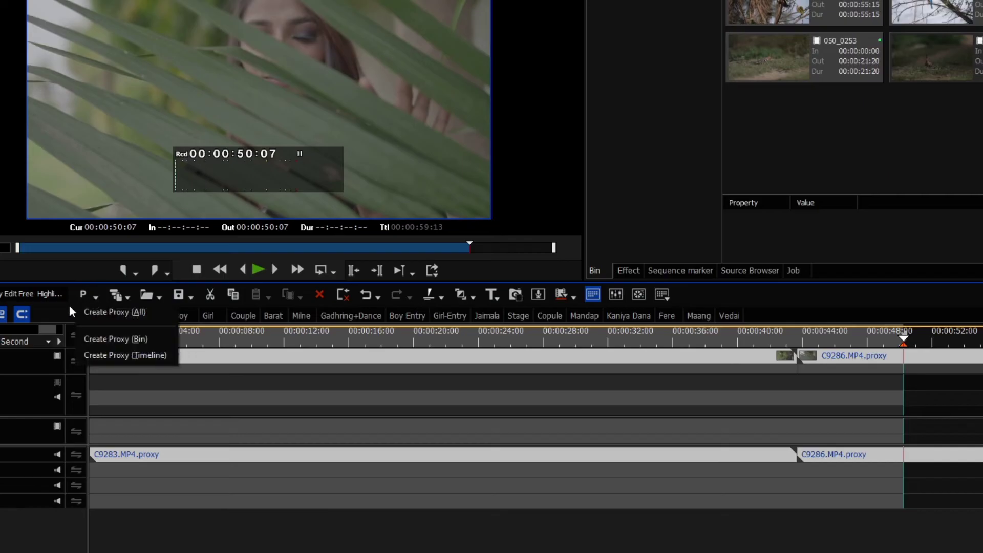
click(71, 307)
- In the Final sequence, set the In point at 00:00:00:00 and the Out point at the timeline's end, 00:05:54:18
click(94, 315)
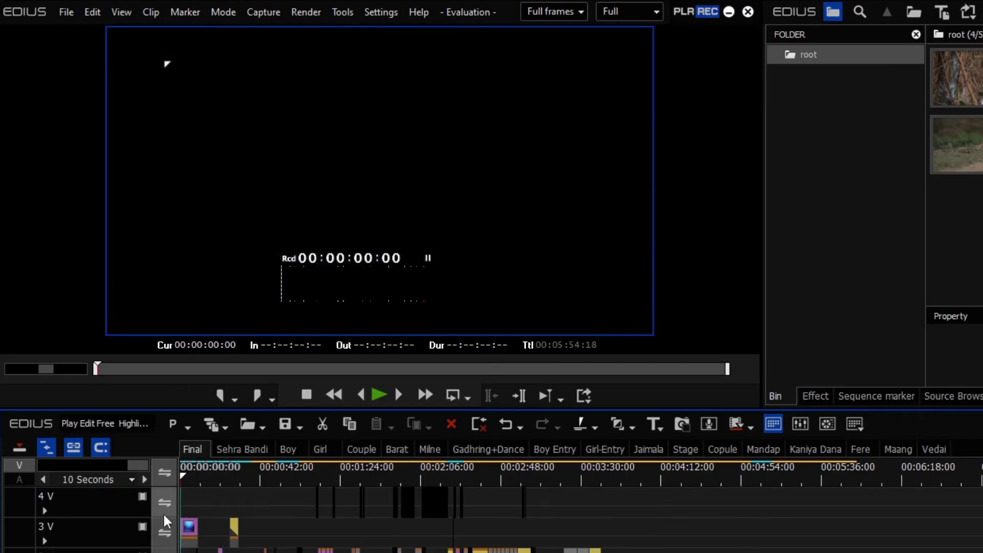
key(i)
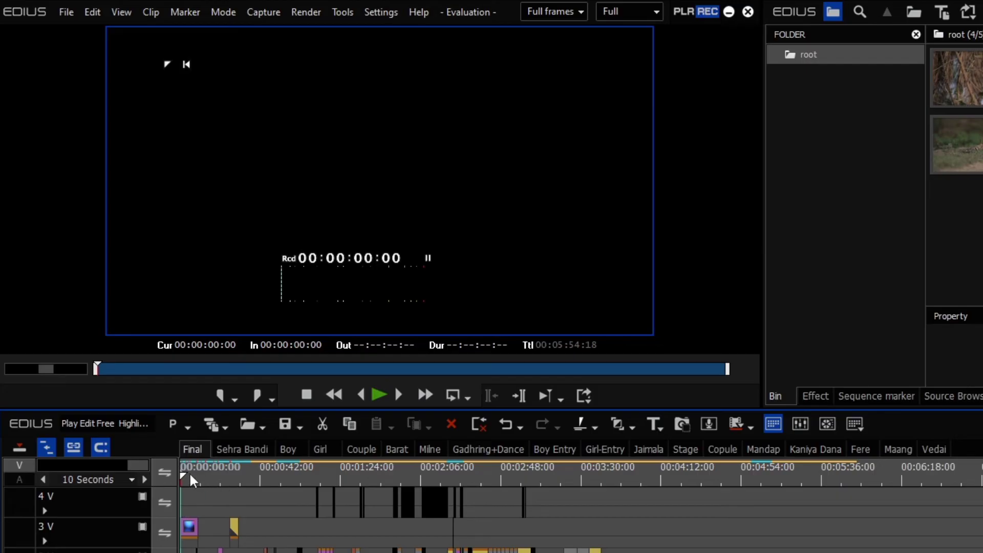
mouse_move(183, 475)
mouse_down()
mouse_move(536, 511)
mouse_move(865, 522)
mouse_up()
key(o)
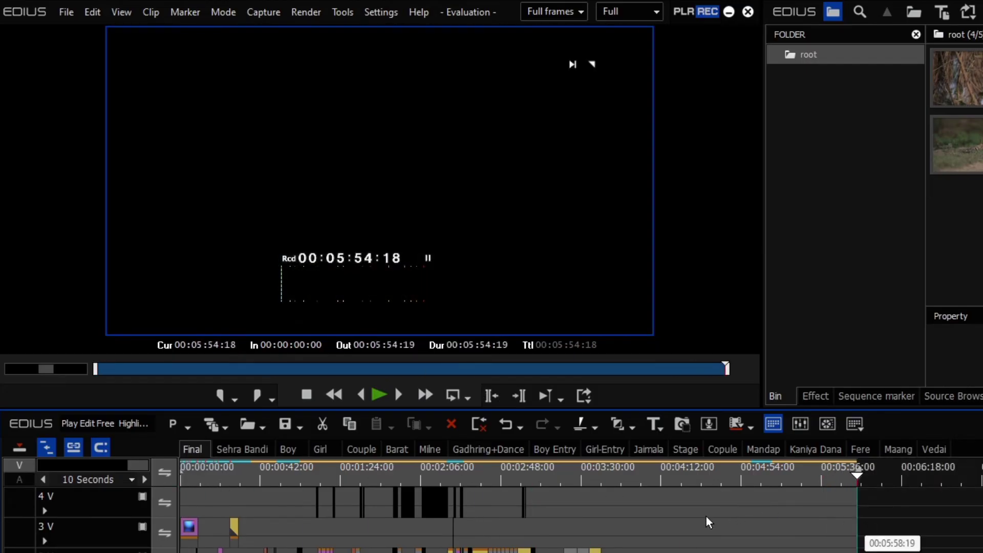
- Locate the Print to File export command for the Final sequence without starting an export
right_click(638, 508)
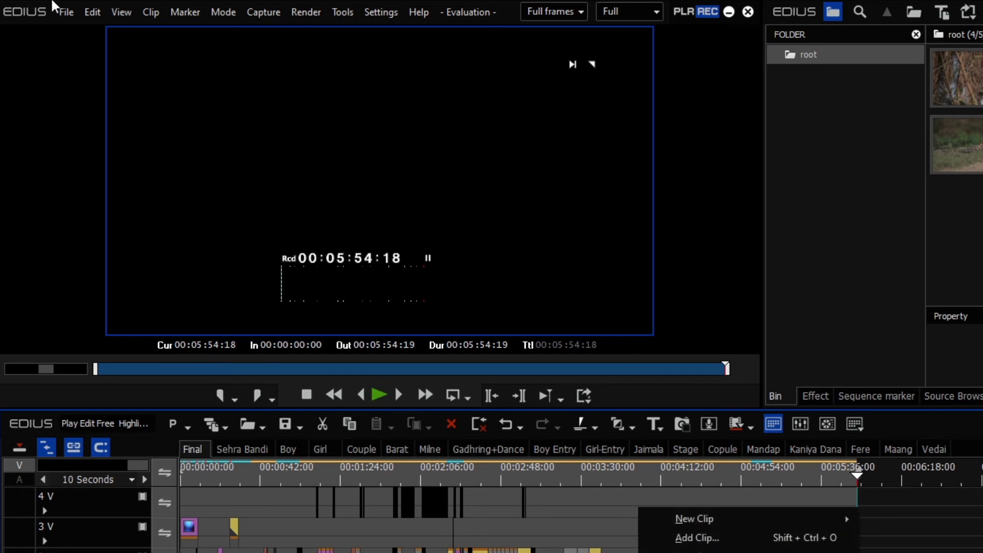
click(63, 11)
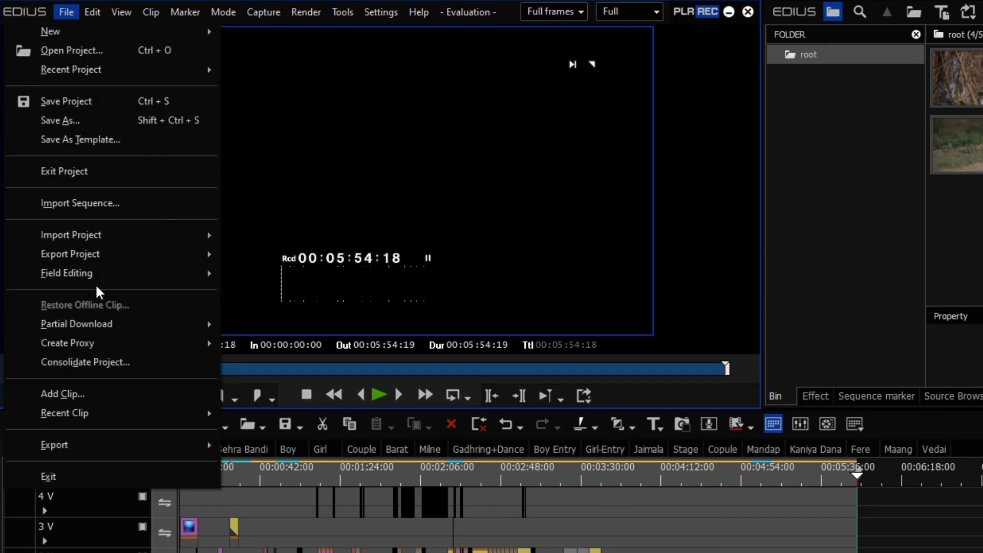
mouse_move(54, 444)
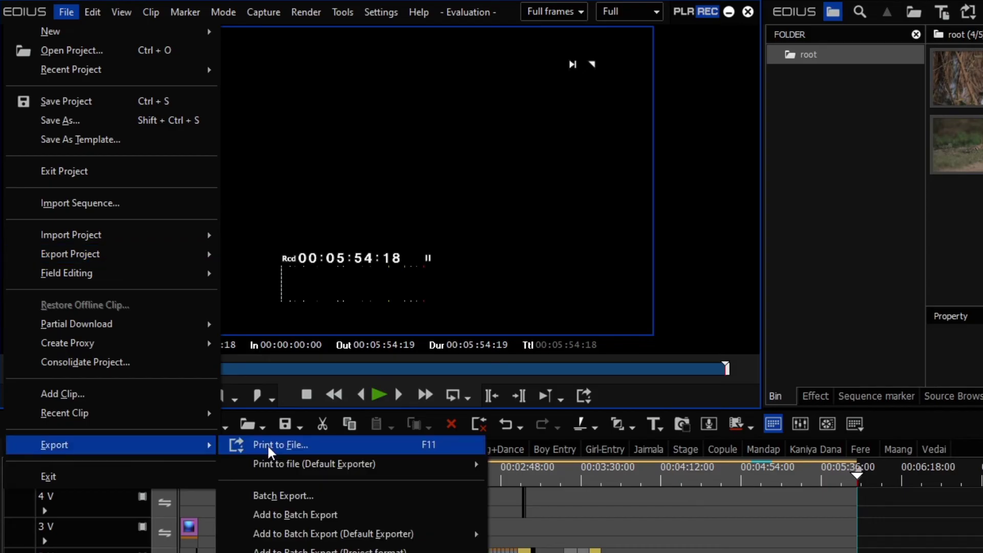
key(Escape)
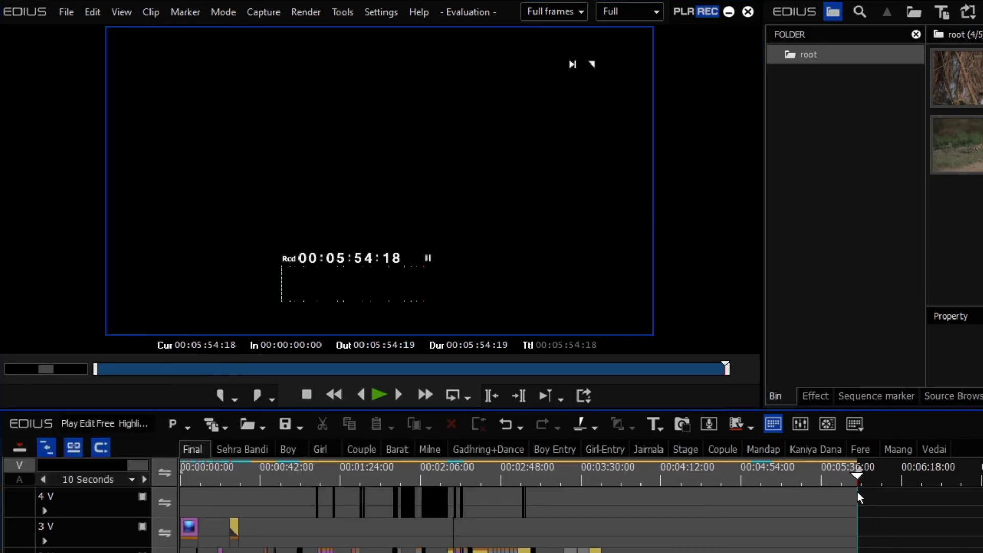
- Move the playhead in the Final sequence from the timeline's end back to 00:00:45:12
drag(858, 477, 267, 474)
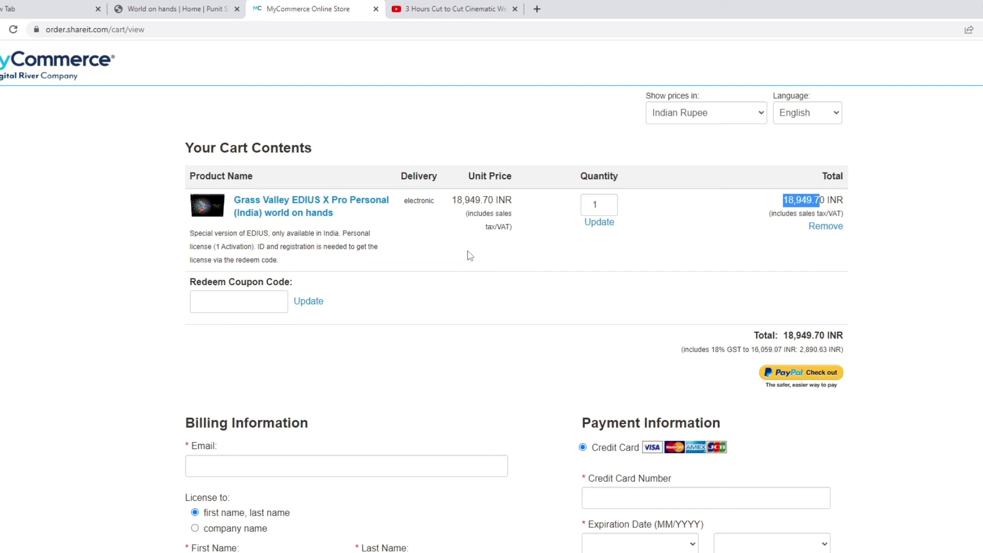
- Switch to the browser and examine the MyCommerce cart for EDIUS X Pro Personal, including its total, billing and payment sections
triple_click(759, 211)
click(758, 206)
scroll(759, 210, down, 3)
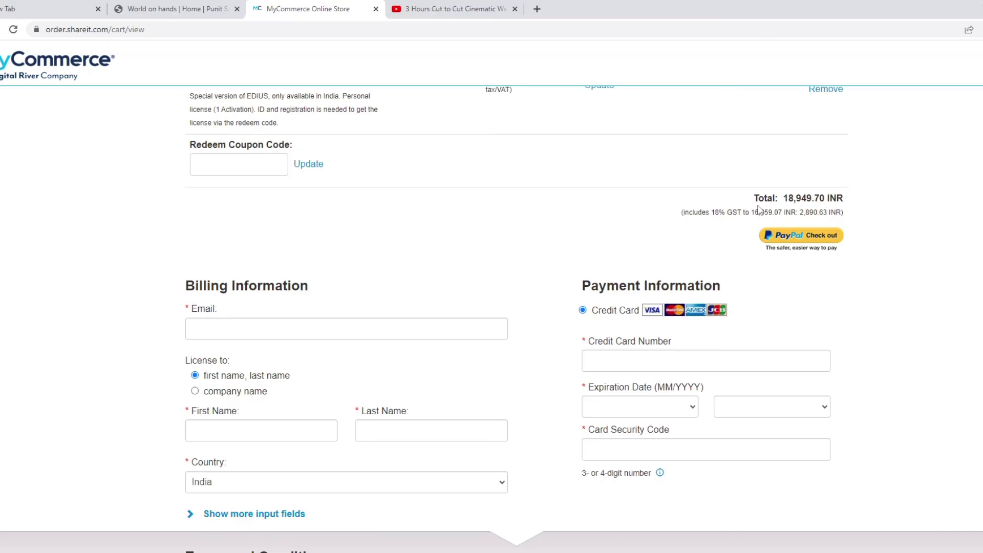
scroll(760, 209, up, 3)
scroll(760, 211, down, 2)
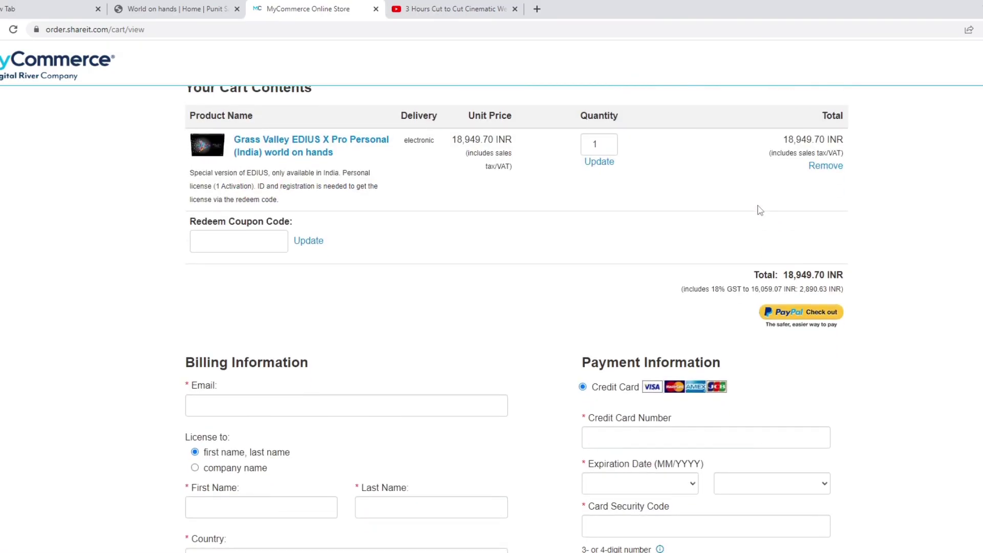
- Open the World on Hands website and examine its introduction and the Sony, DJI, Canon and Nikon LUT plans
click(173, 8)
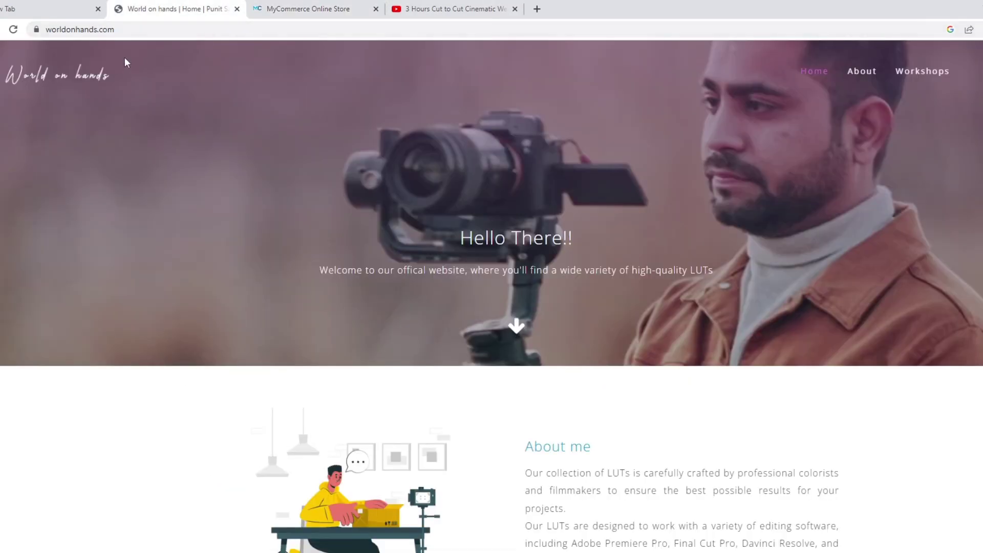
scroll(384, 217, down, 8)
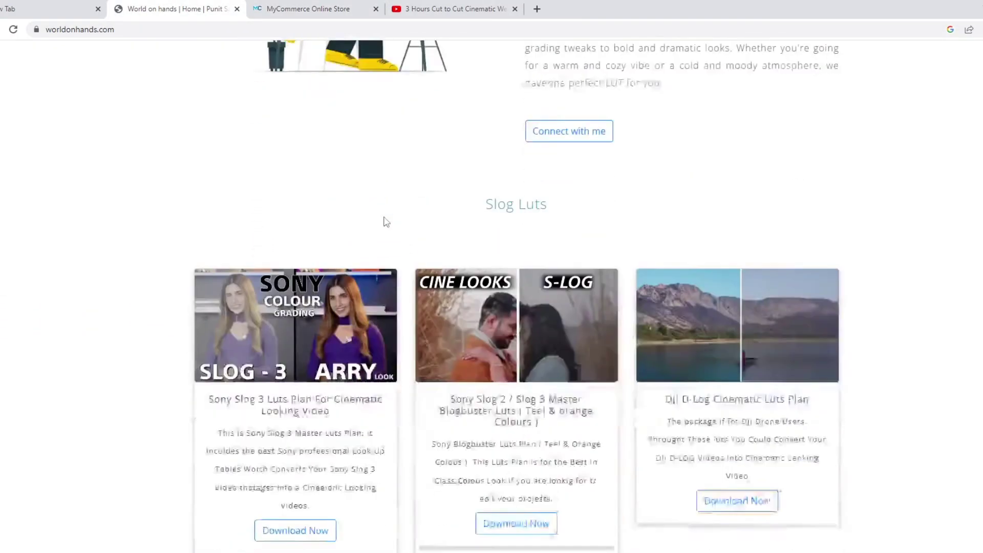
scroll(385, 220, up, 8)
scroll(384, 215, down, 13)
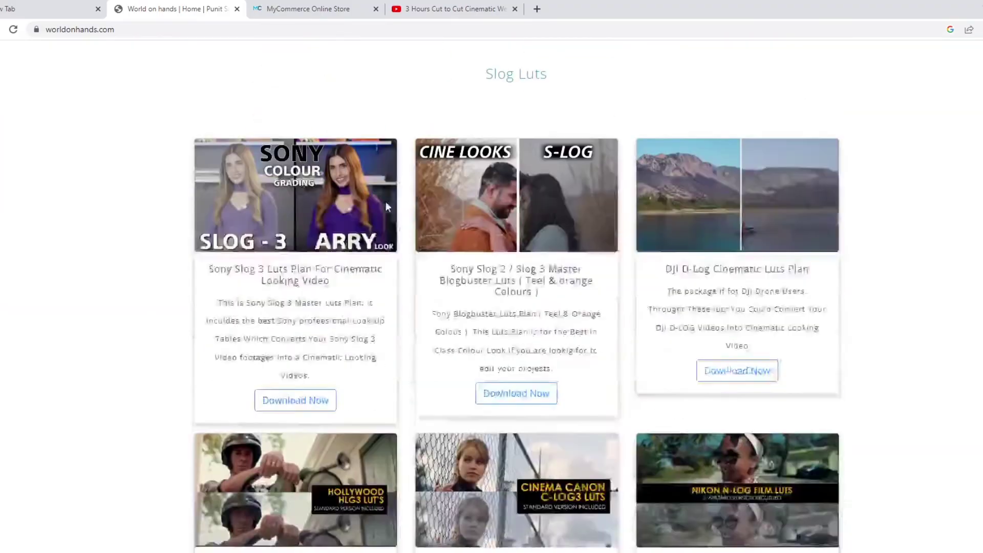
scroll(385, 205, up, 5)
scroll(386, 205, down, 6)
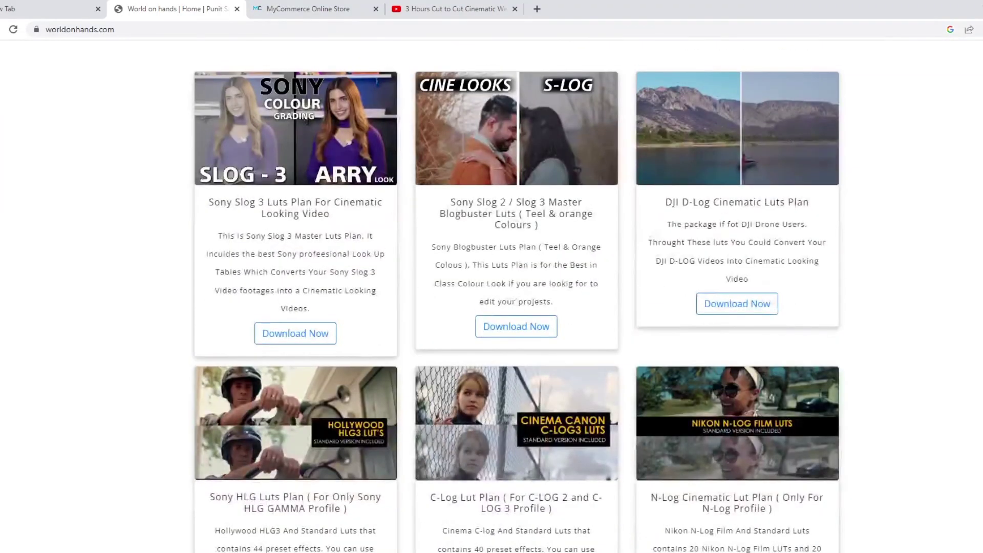
scroll(688, 443, down, 5)
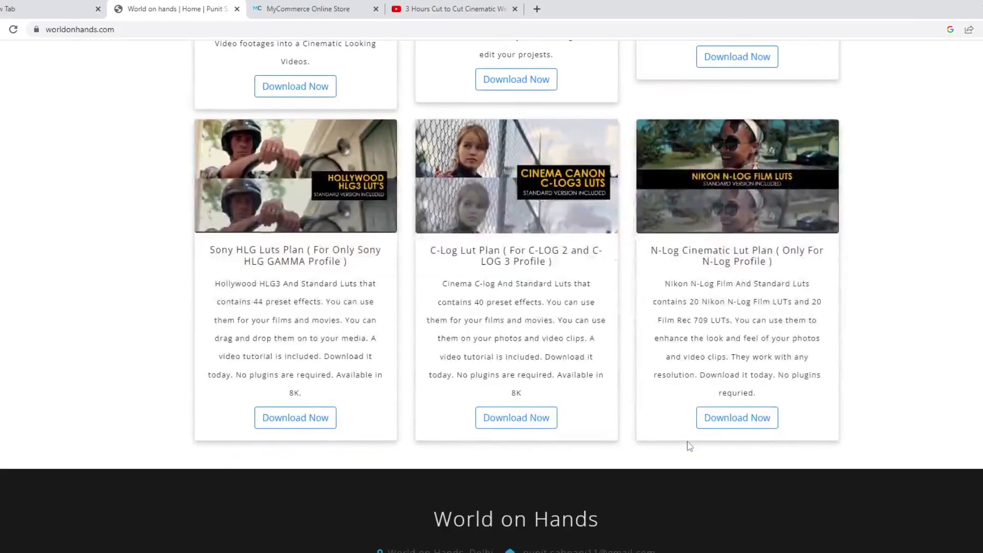
scroll(688, 444, up, 7)
scroll(688, 444, up, 6)
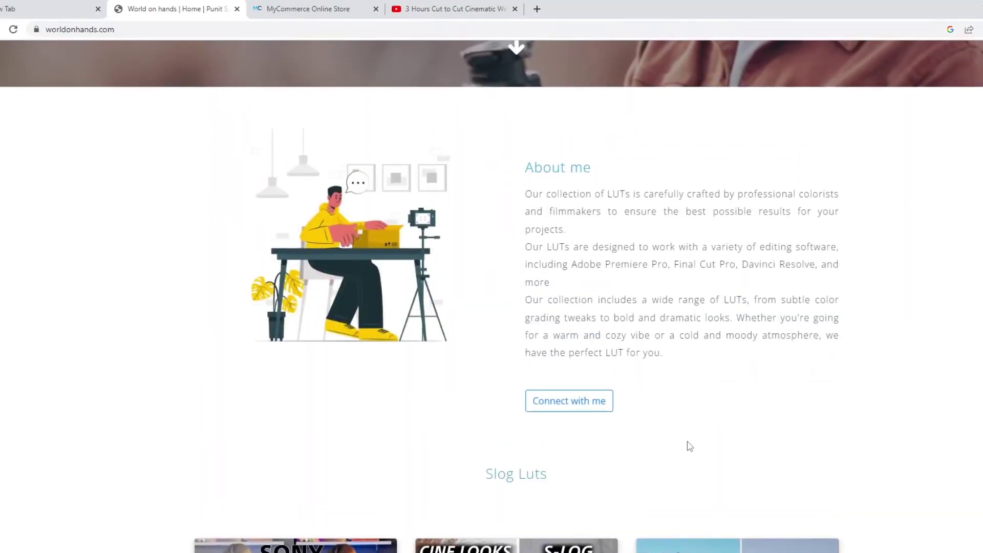
scroll(688, 445, down, 4)
scroll(689, 446, down, 9)
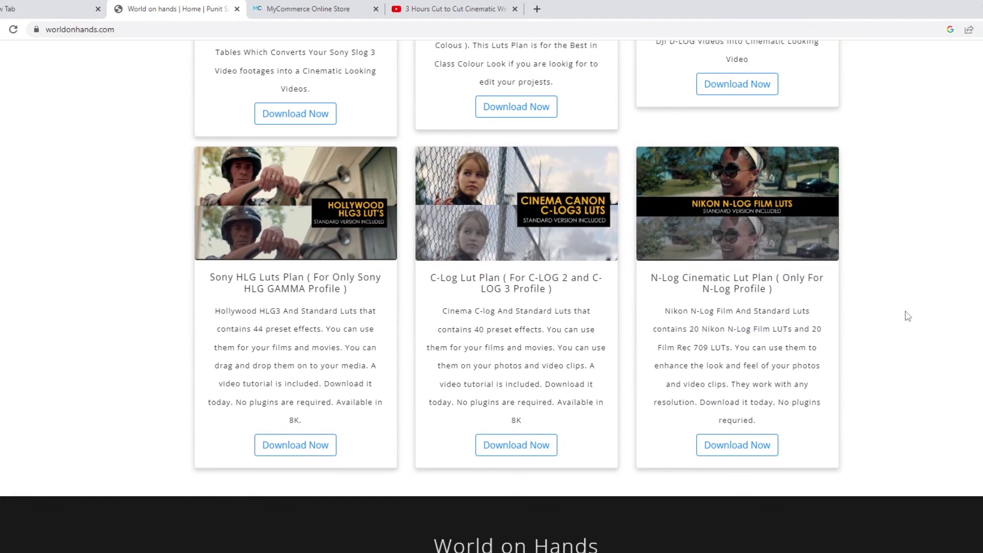
scroll(908, 316, down, 1)
scroll(907, 315, up, 9)
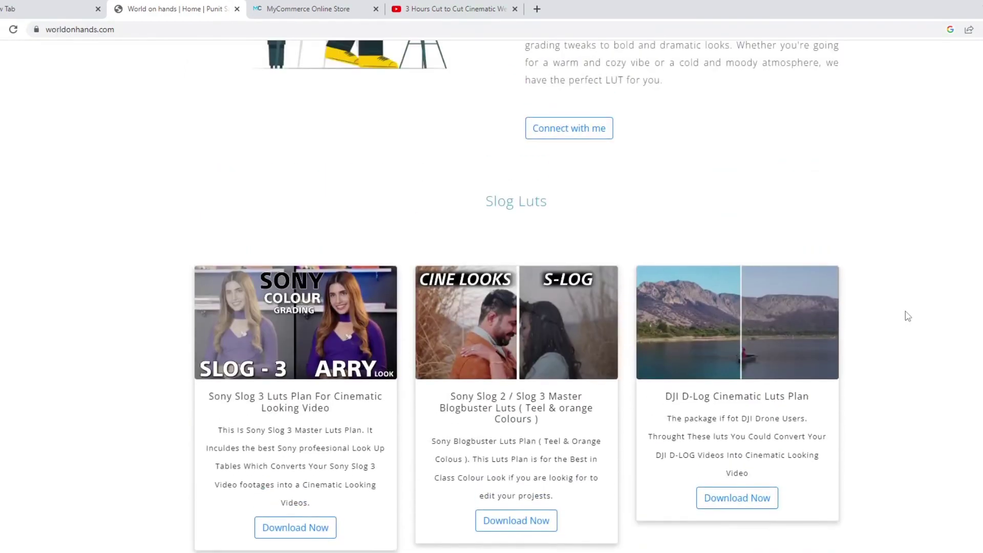
scroll(908, 316, down, 6)
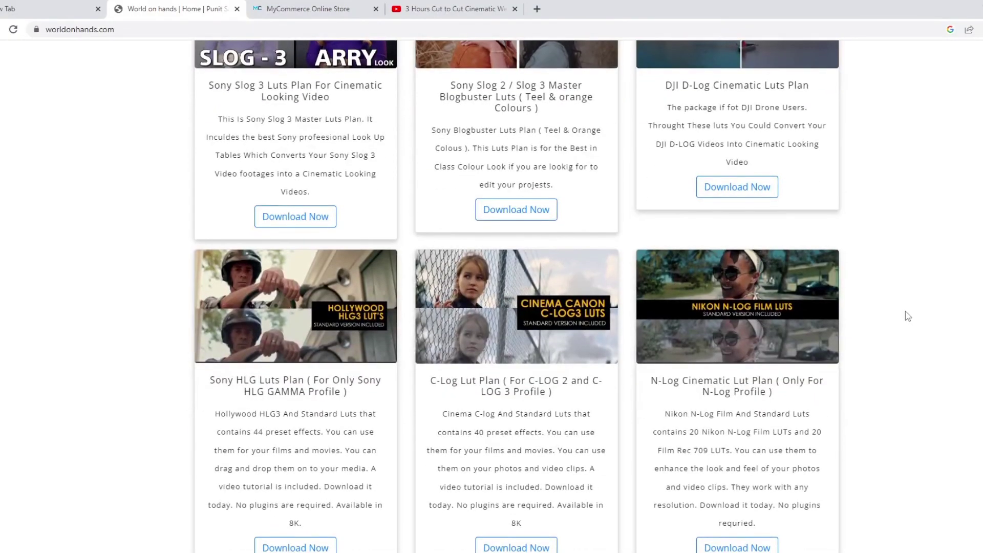
scroll(907, 316, down, 1)
scroll(908, 316, up, 4)
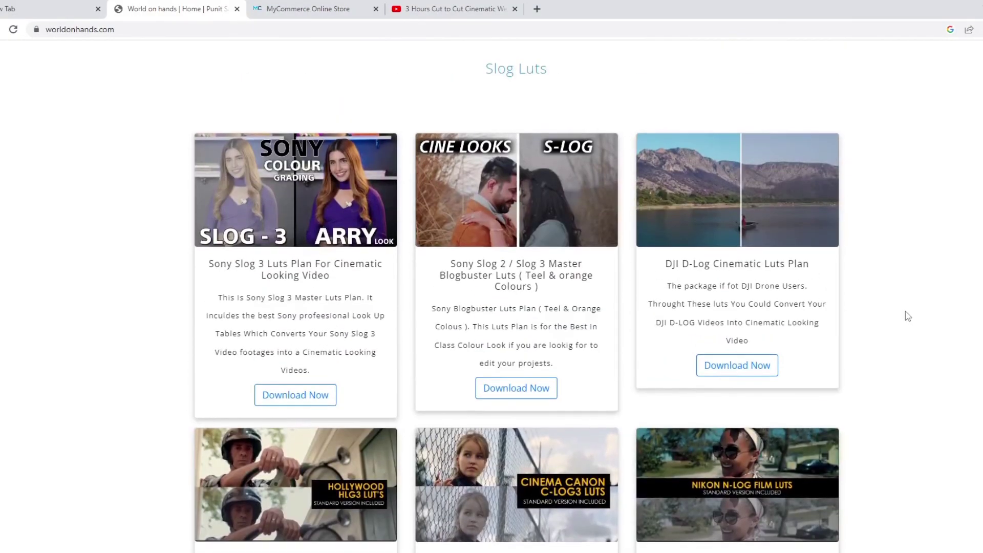
scroll(908, 315, down, 7)
scroll(907, 316, up, 18)
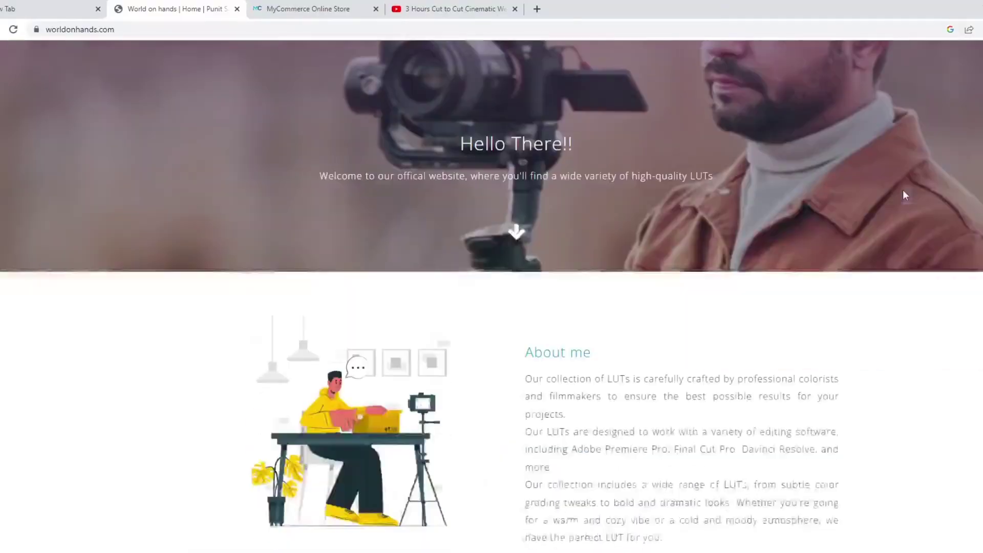
scroll(905, 195, down, 18)
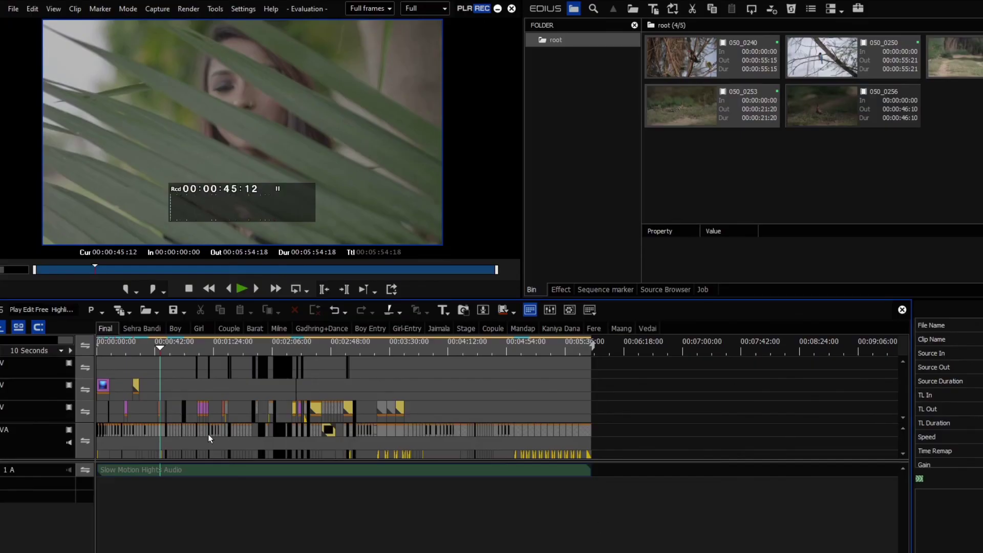
- Return to EDIUS and play the Final sequence from 00:00:00:00
drag(159, 350, 66, 328)
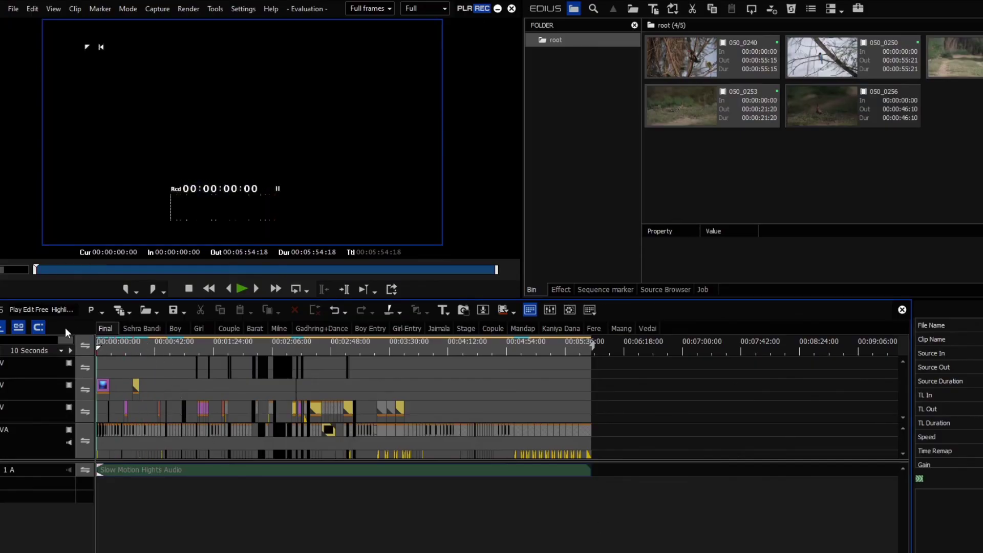
key(space)
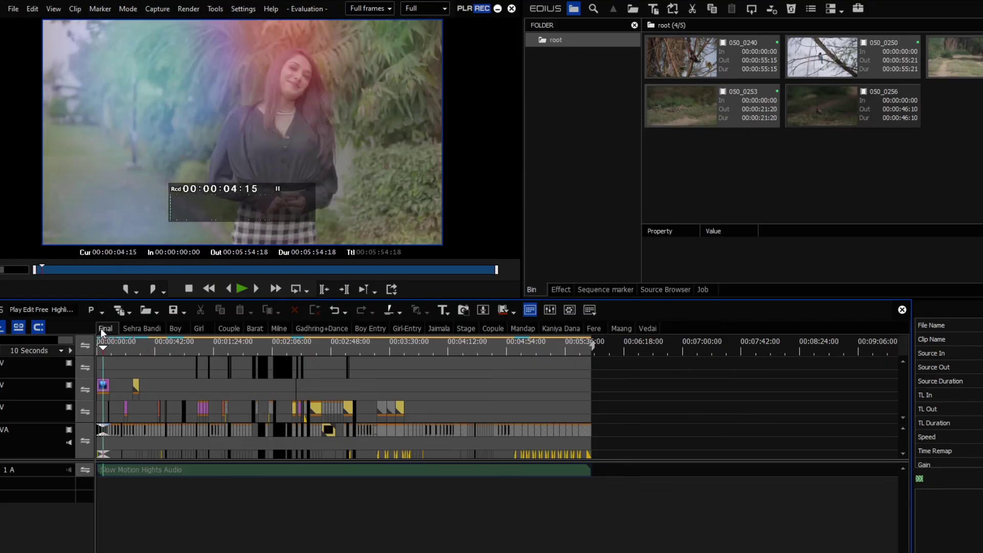